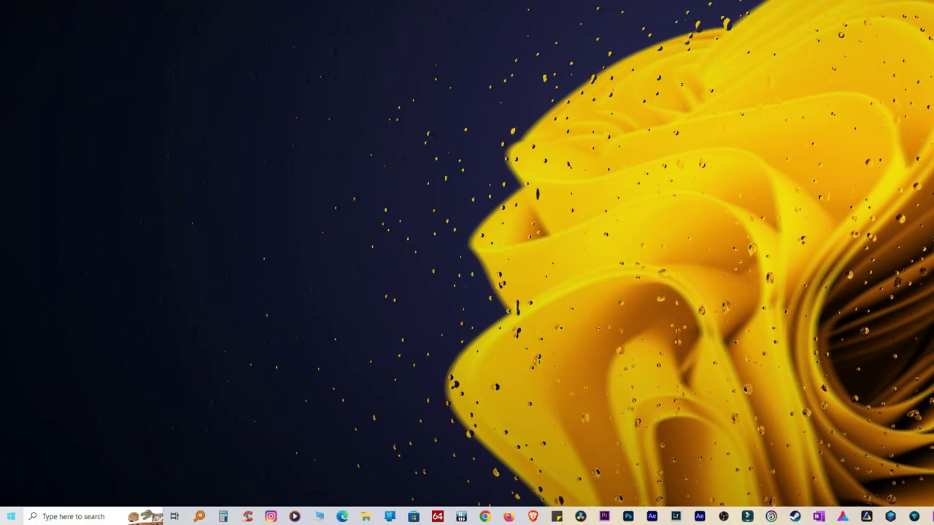
# Find Graphics settings in Windows Settings by searching for "graphi" and set Hardware-accelerated GPU scheduling to On.
pyautogui.click(11, 516)
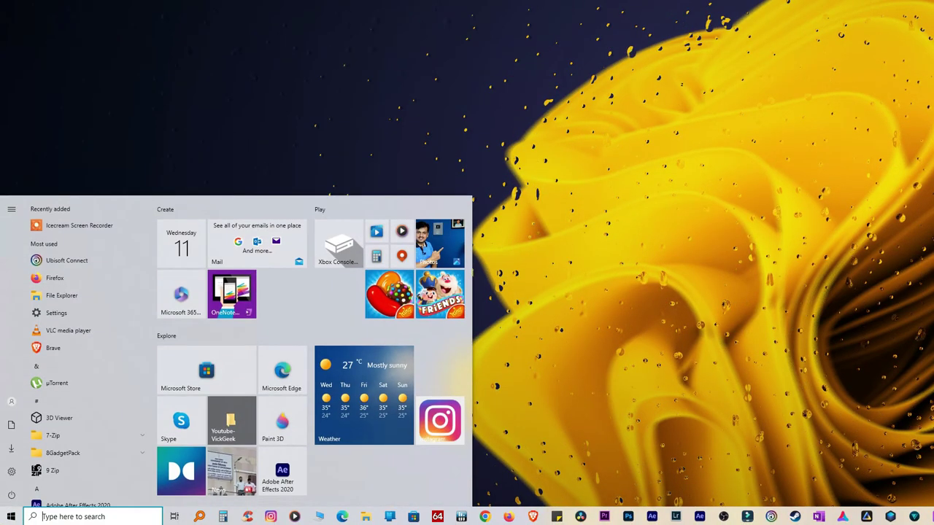
pyautogui.click(11, 472)
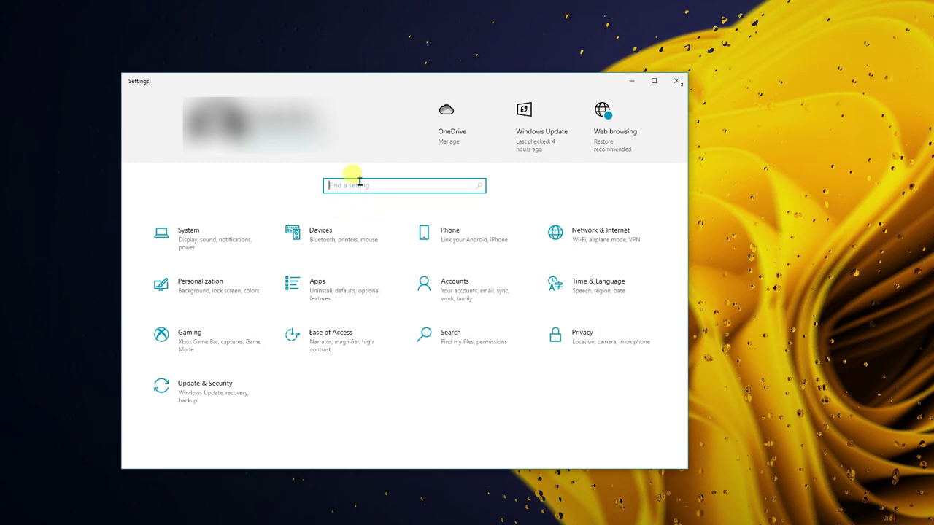
pyautogui.write('graphi')
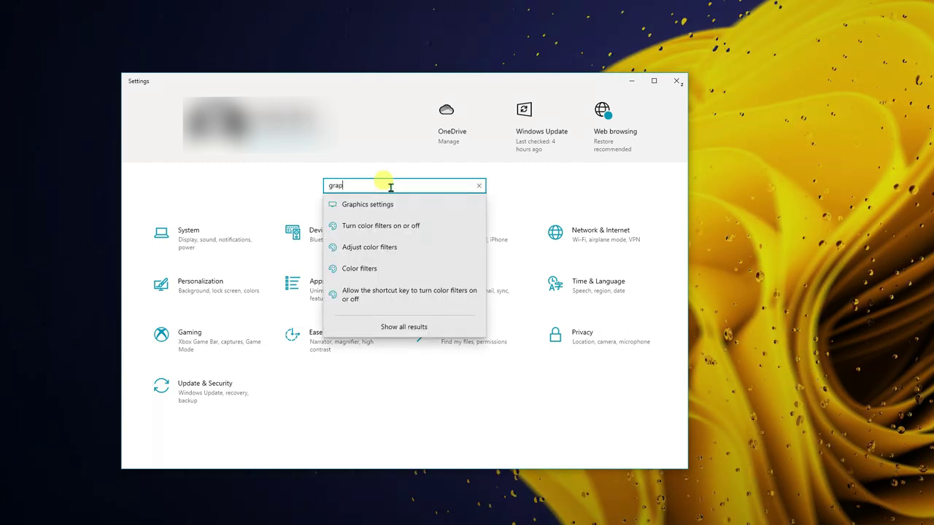
pyautogui.click(380, 204)
pyautogui.click(142, 182)
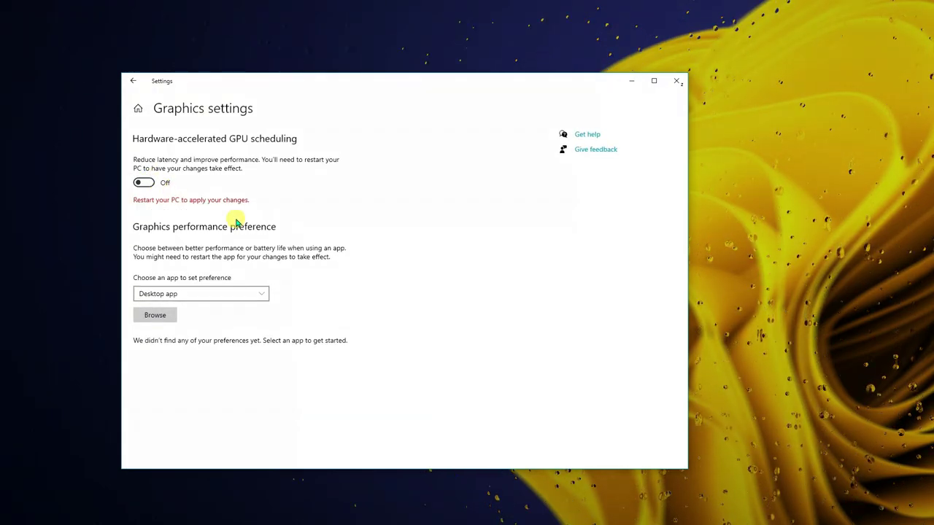
pyautogui.click(145, 184)
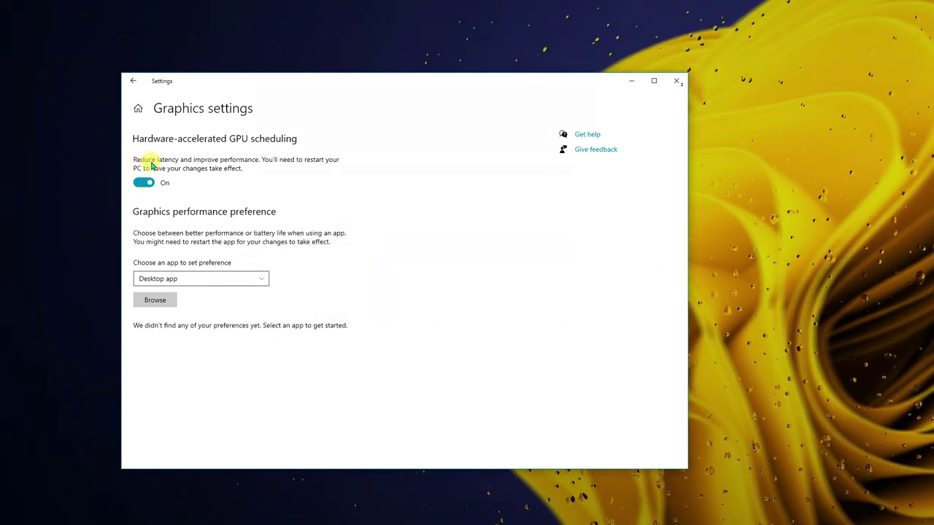
# Leave the Graphics settings and open the Storage settings by searching for "stora".
pyautogui.click(139, 106)
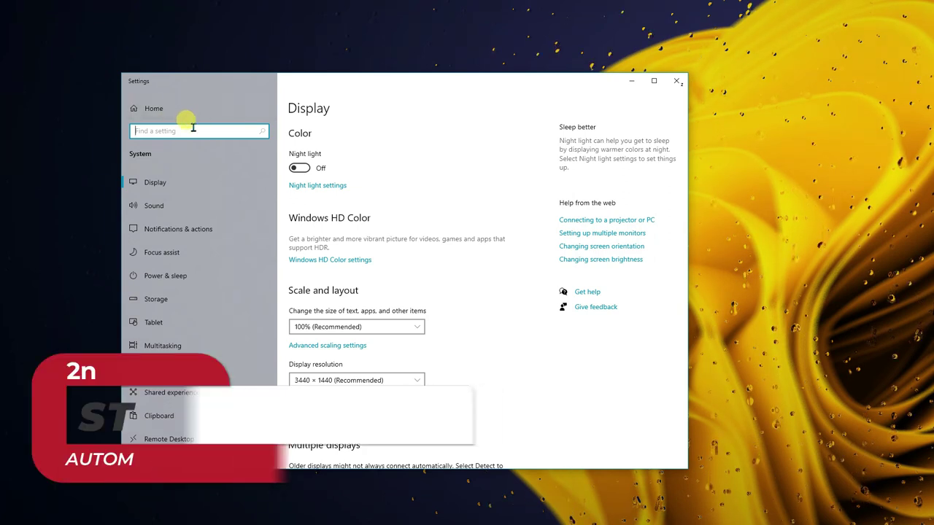
pyautogui.click(194, 131)
pyautogui.write('stora')
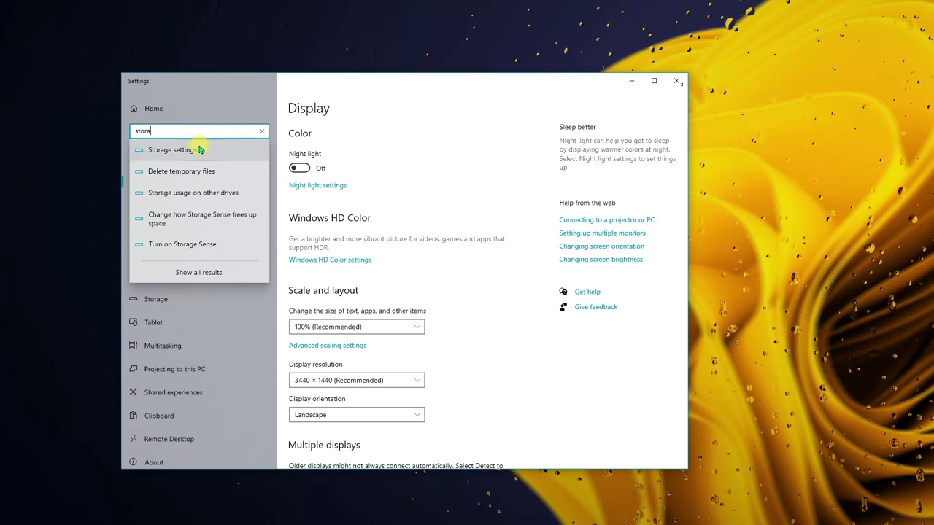
pyautogui.click(208, 149)
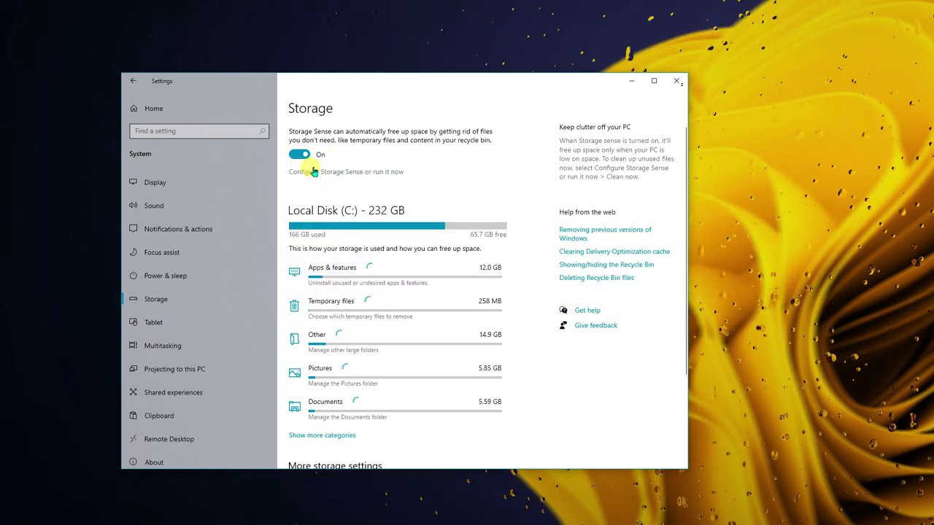
# Open the Storage Sense configuration, review the recycle bin retention options, and set automatic deletion of Downloads folder files to Never.
pyautogui.click(329, 172)
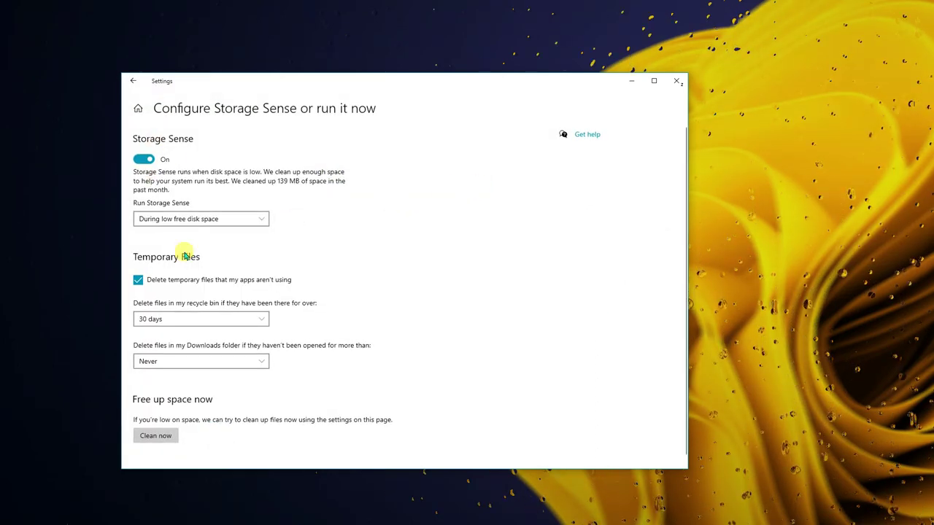
pyautogui.scroll(-1, 185, 255)
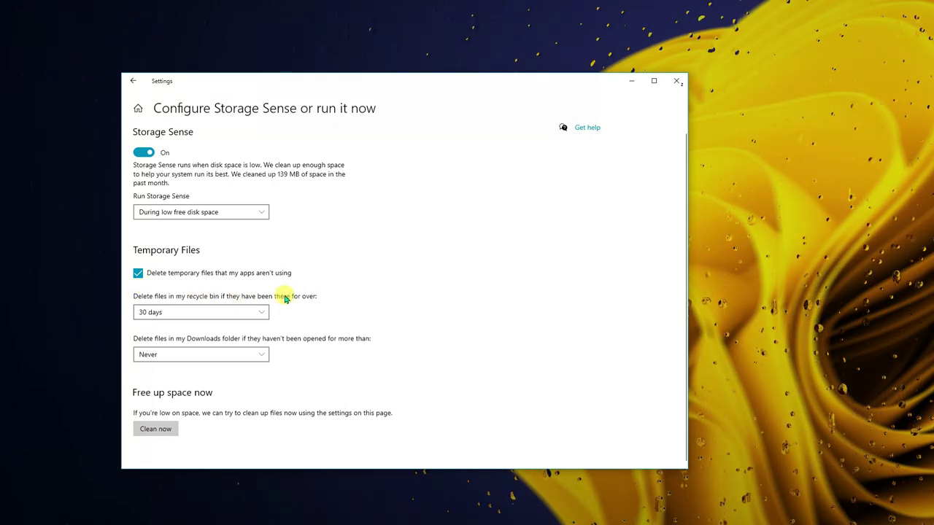
pyautogui.click(146, 320)
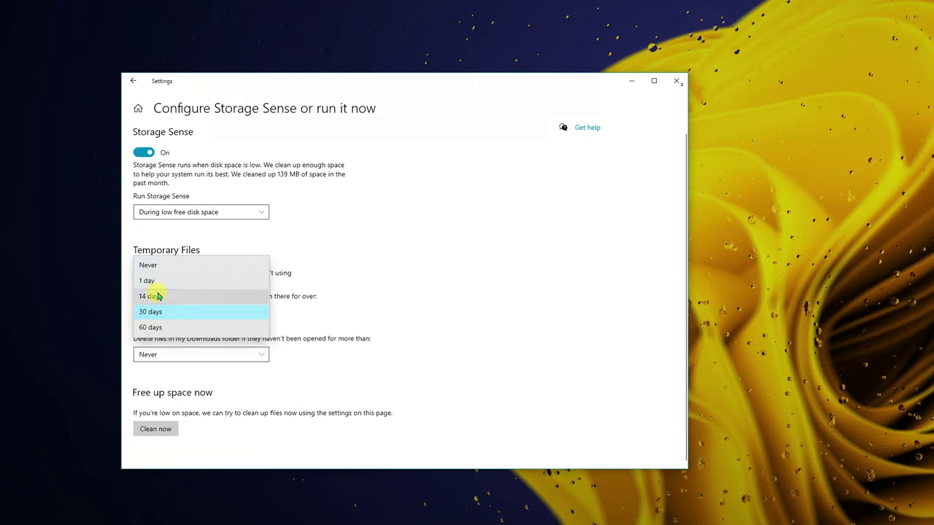
pyautogui.click(381, 244)
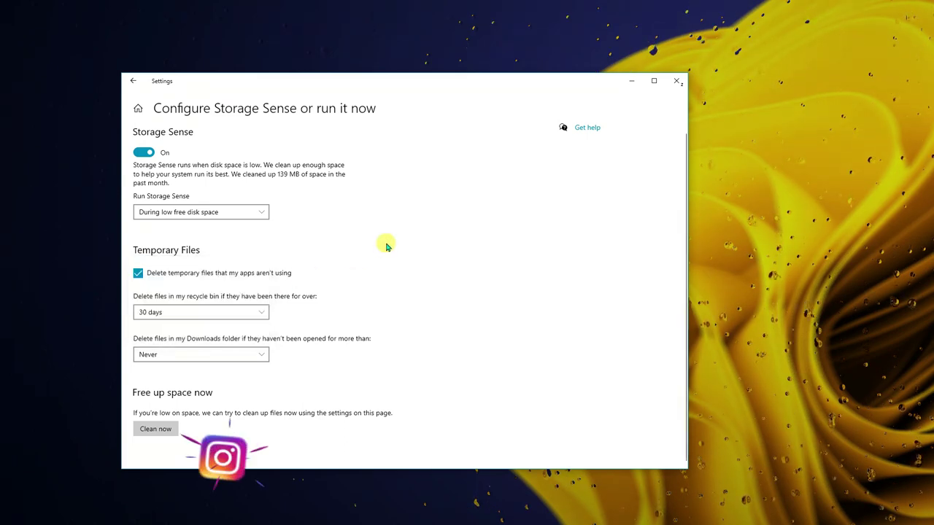
pyautogui.click(201, 355)
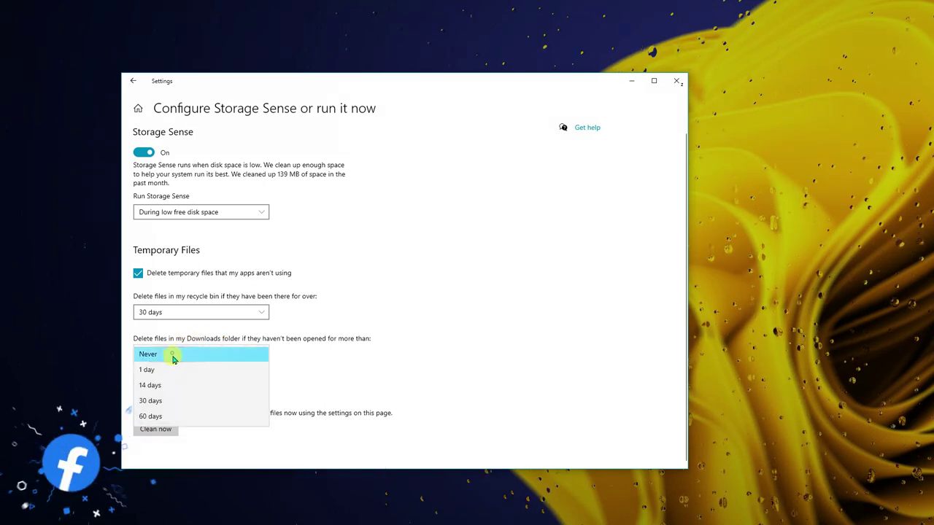
pyautogui.click(218, 355)
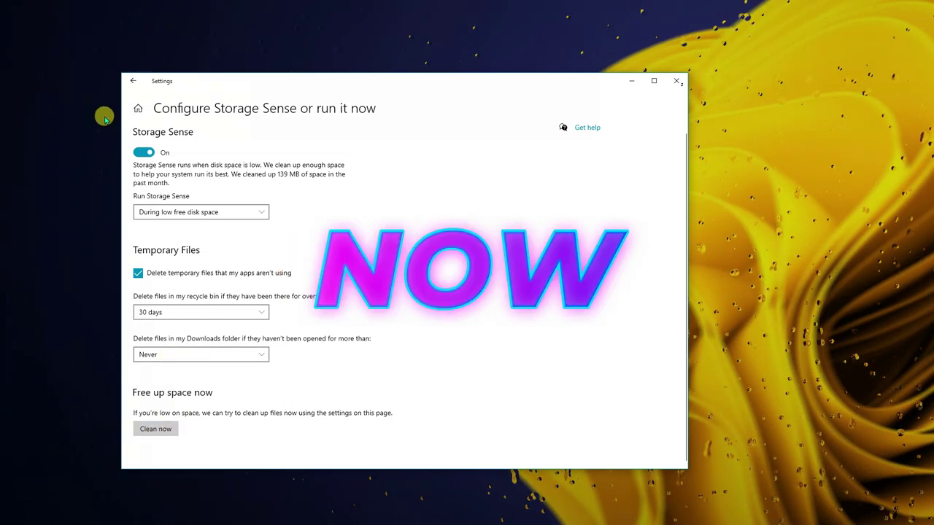
# Return to the Storage page and open the list of removable temporary files.
pyautogui.click(135, 83)
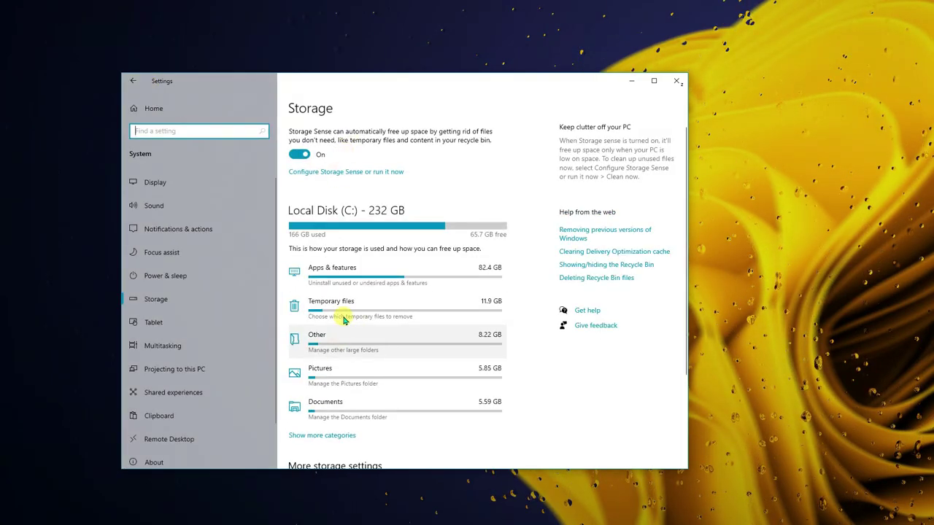
pyautogui.click(427, 309)
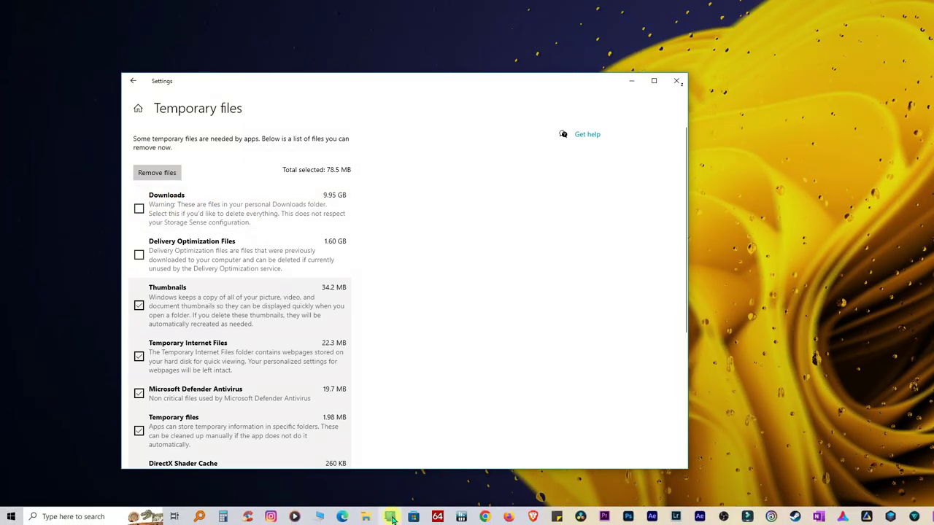
# Switch to File Explorer and open the Downloads folder to check its contents.
pyautogui.moveTo(933, 19); pyautogui.dragTo(378, 48)
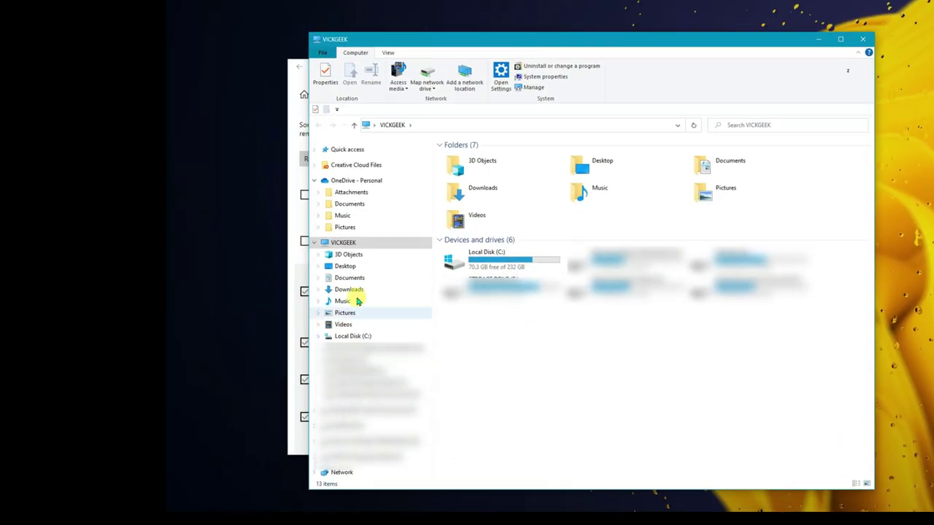
pyautogui.click(334, 280)
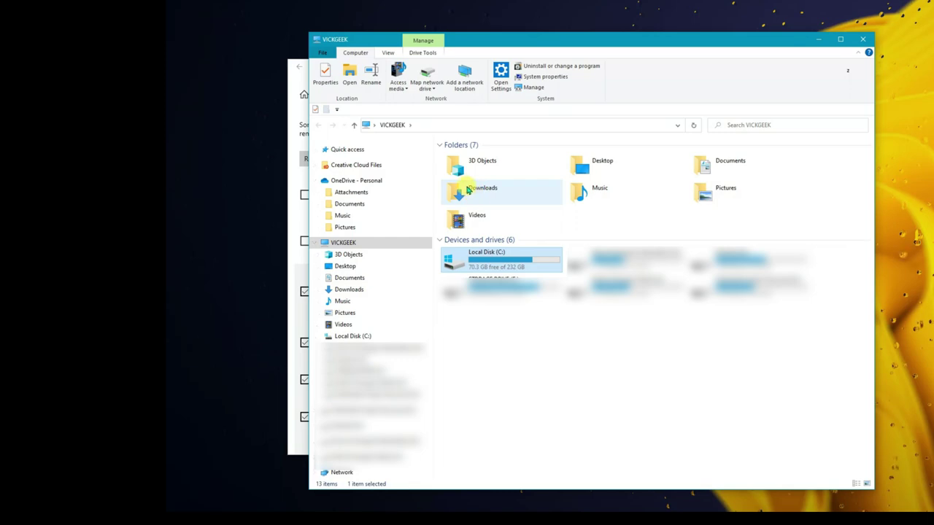
pyautogui.click(488, 190)
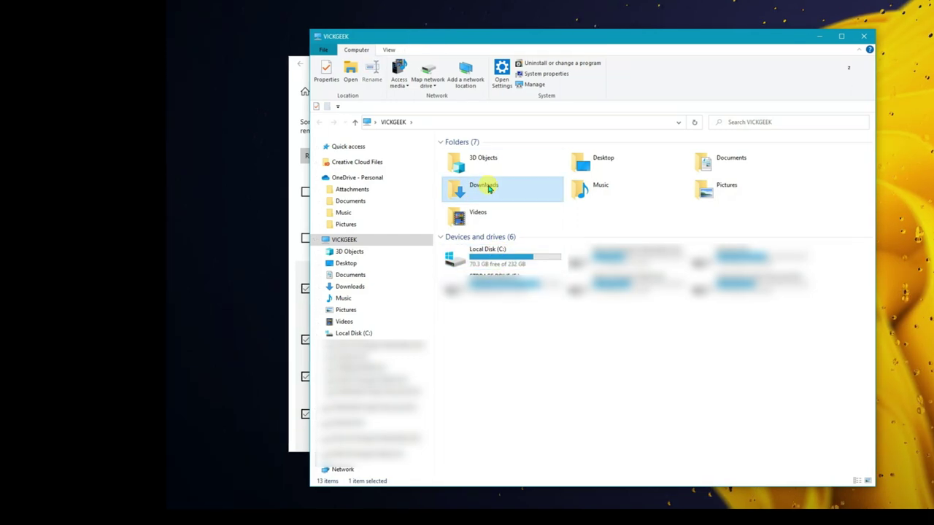
pyautogui.doubleClick(487, 188)
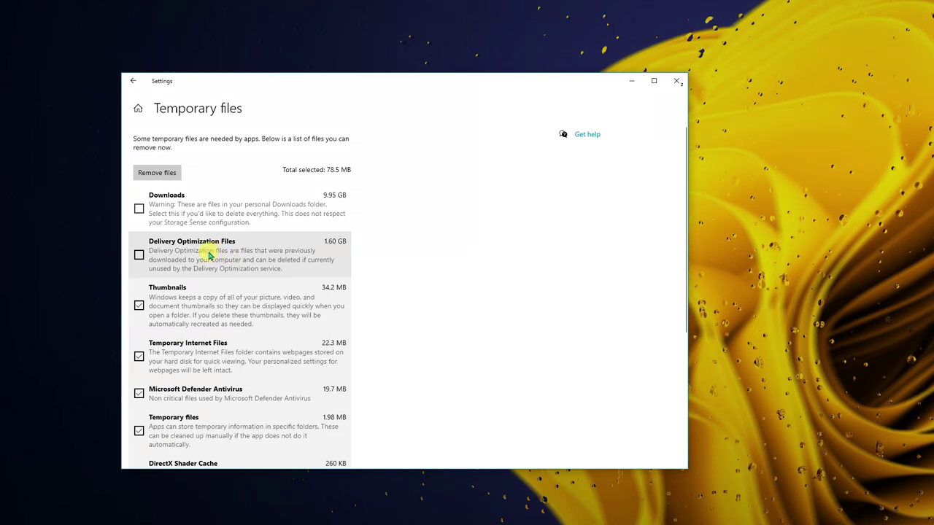
# Review the temporary file categories in Settings and remove the selected ones, leaving Downloads and Delivery Optimization Files unselected.
pyautogui.click(139, 255)
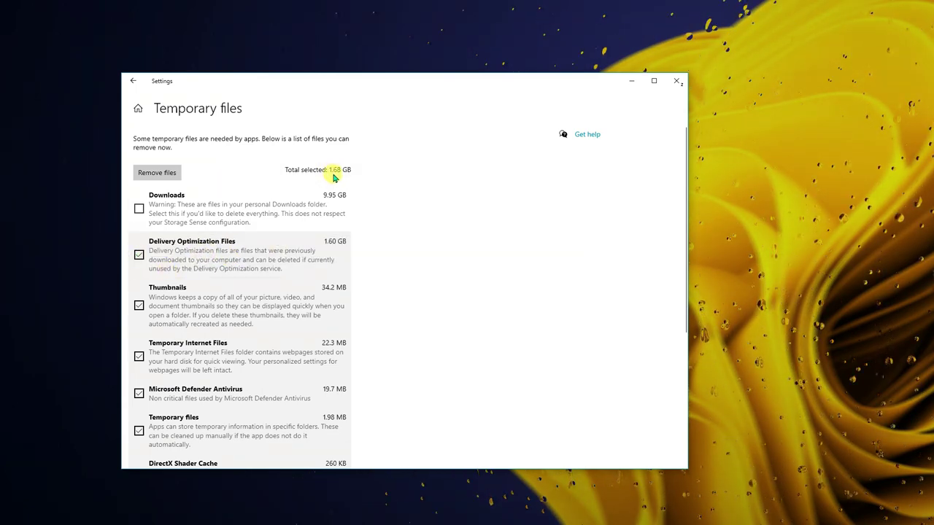
pyautogui.click(139, 257)
pyautogui.scroll(-2, 246, 317)
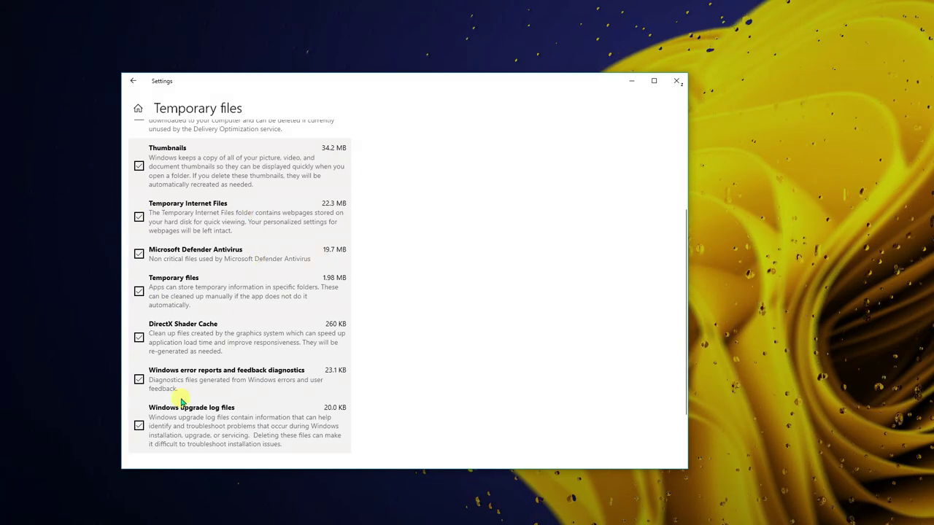
pyautogui.scroll(-1, 194, 379)
pyautogui.scroll(3, 193, 379)
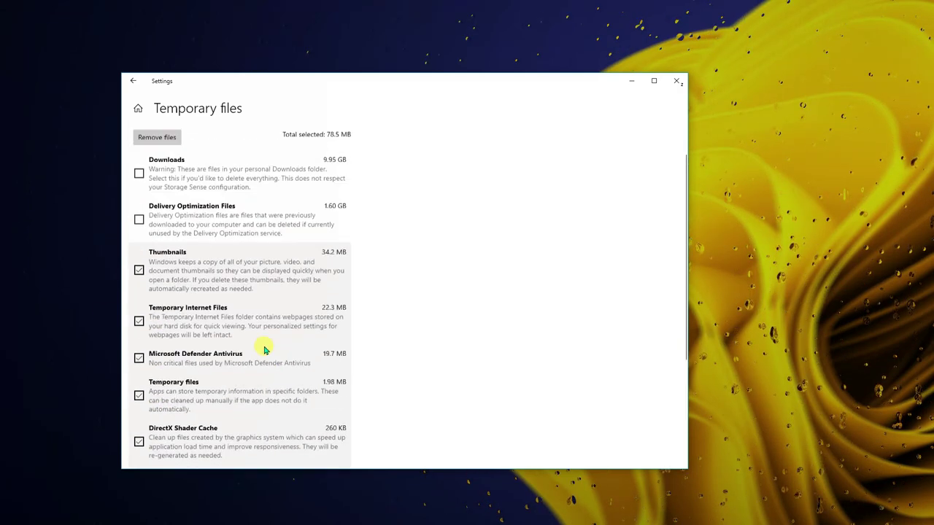
pyautogui.click(155, 173)
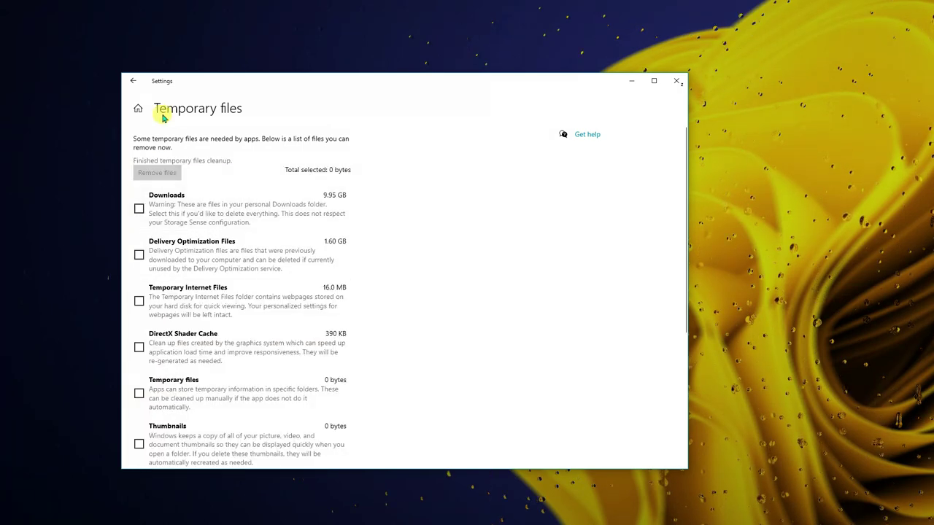
# Go back to Storage, open Apps & features, and expand the 3D Viewer entry to see its uninstall option.
pyautogui.click(133, 83)
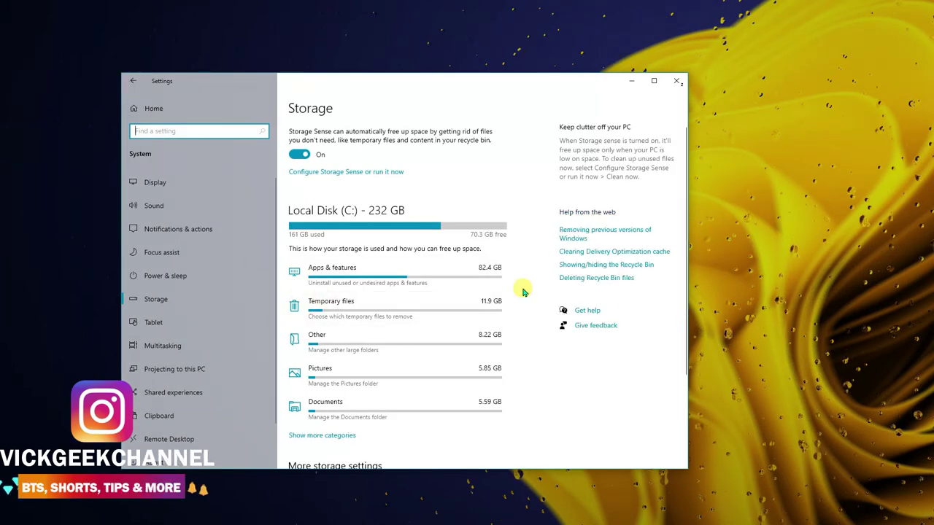
pyautogui.moveTo(474, 235)
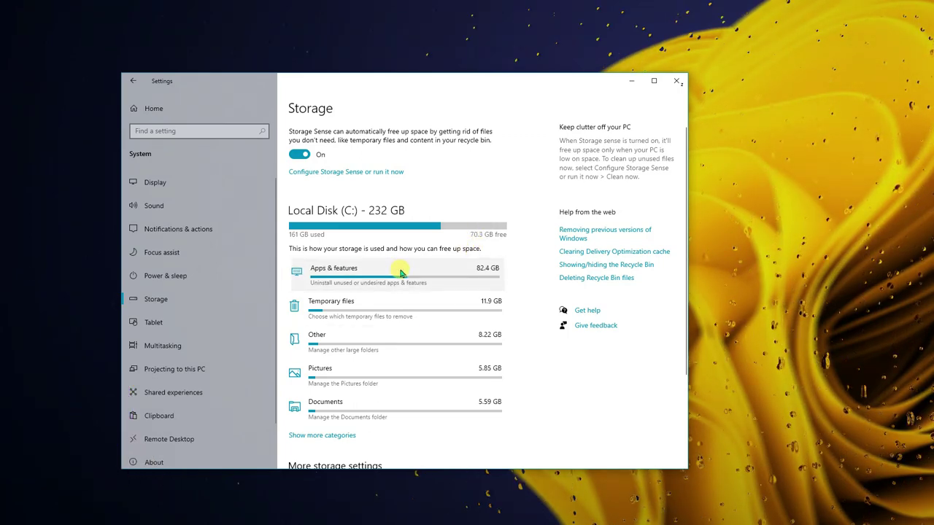
pyautogui.click(365, 272)
pyautogui.scroll(-3, 365, 281)
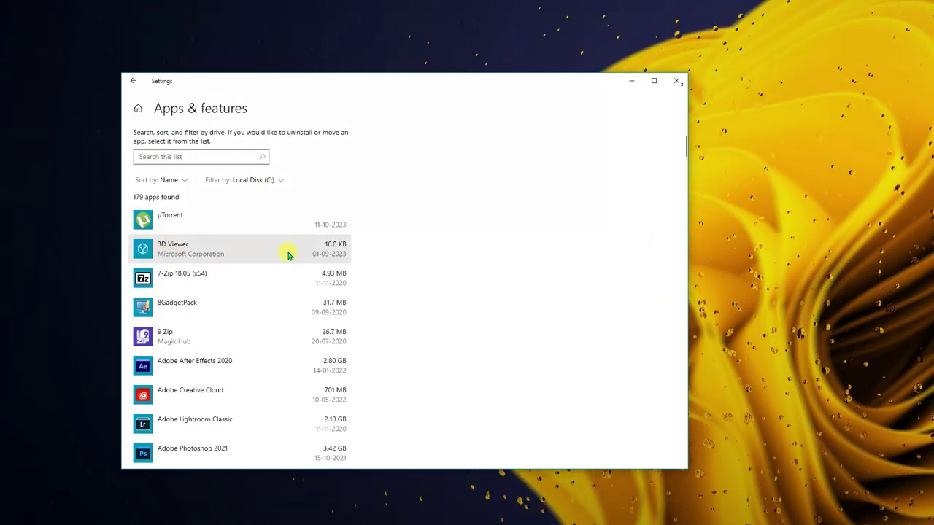
pyautogui.click(332, 248)
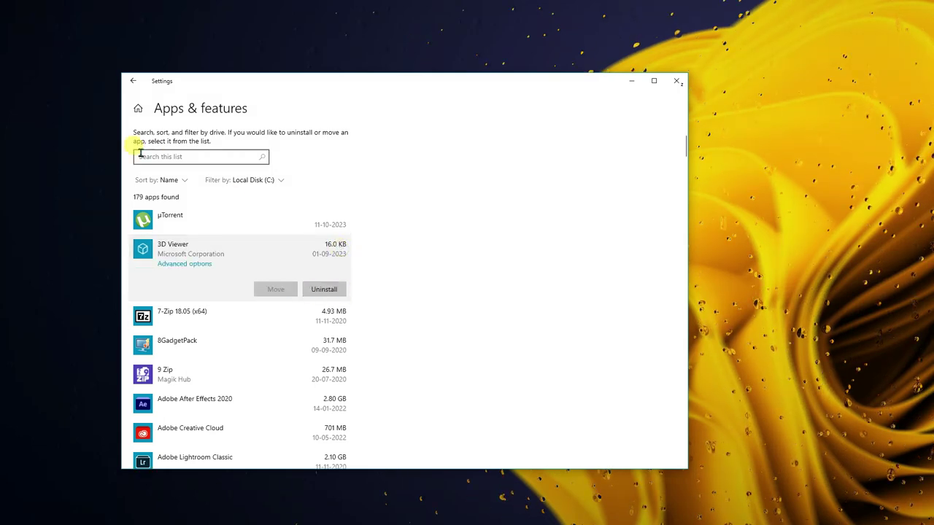
# View the drive filter choices for the installed apps list.
pyautogui.scroll(2, 208, 189)
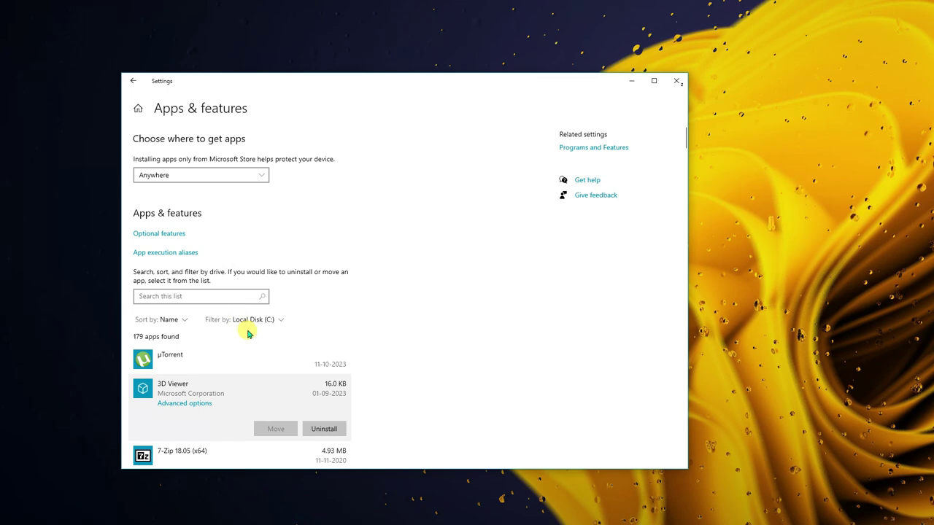
pyautogui.click(250, 319)
pyautogui.click(326, 314)
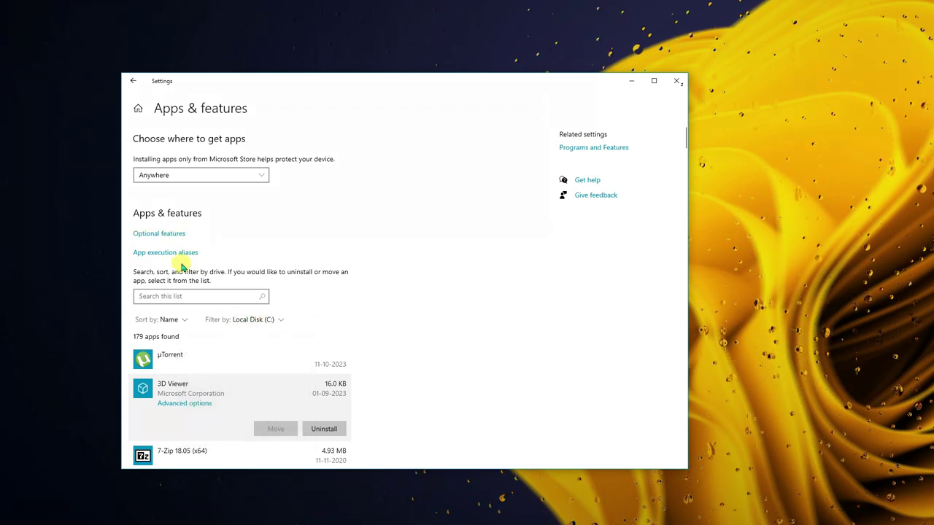
# Open Optional features, expand the Windows Fax and Scan entry to view its uninstall option, and return to Apps & features.
pyautogui.click(161, 235)
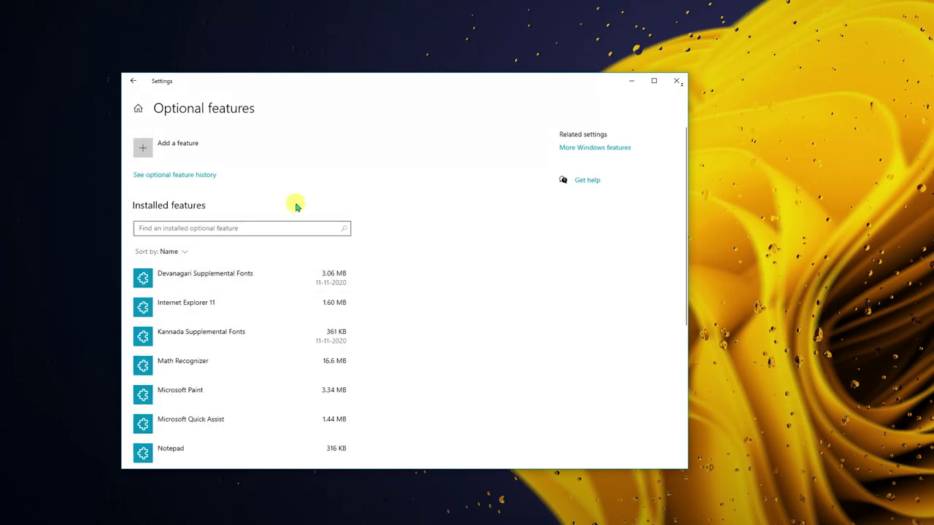
pyautogui.scroll(-5, 394, 212)
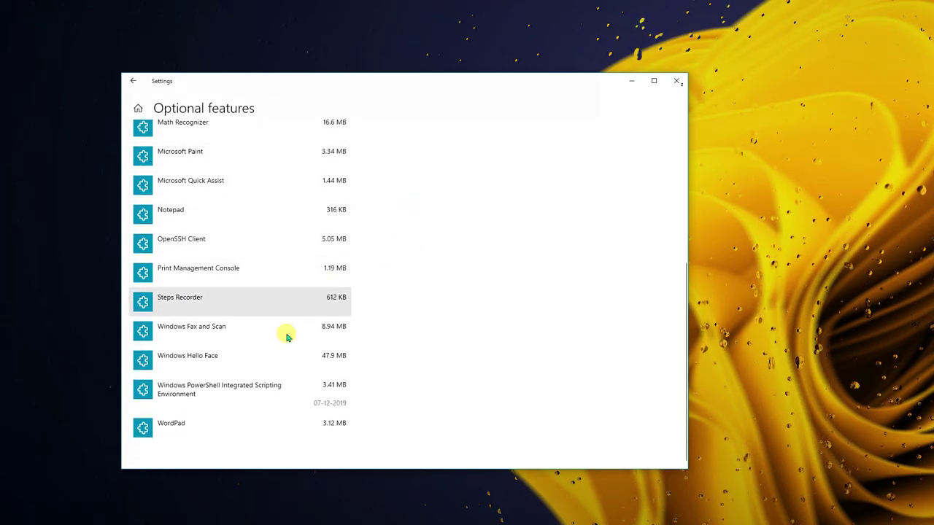
pyautogui.click(184, 332)
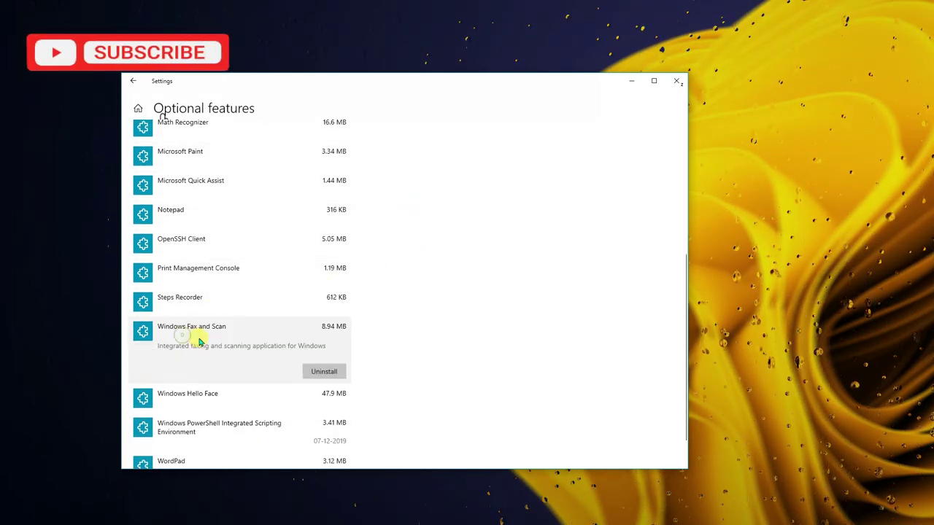
pyautogui.click(323, 372)
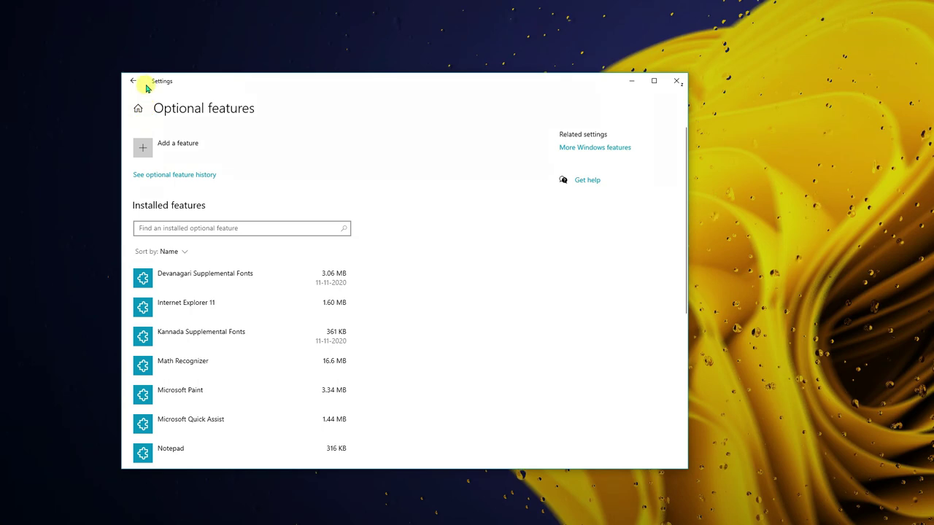
pyautogui.click(141, 83)
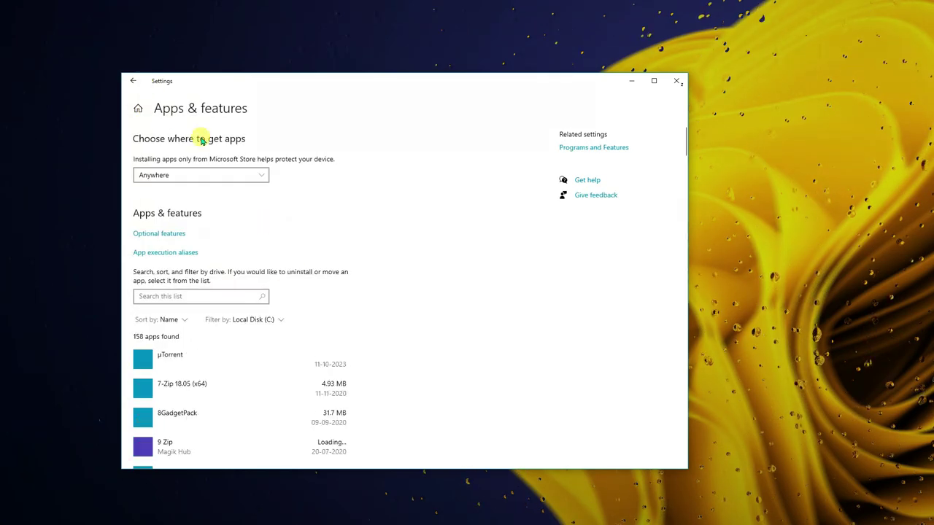
# Return to Storage, review the largest folders listed under the Other category, and go back to the storage overview.
pyautogui.click(133, 81)
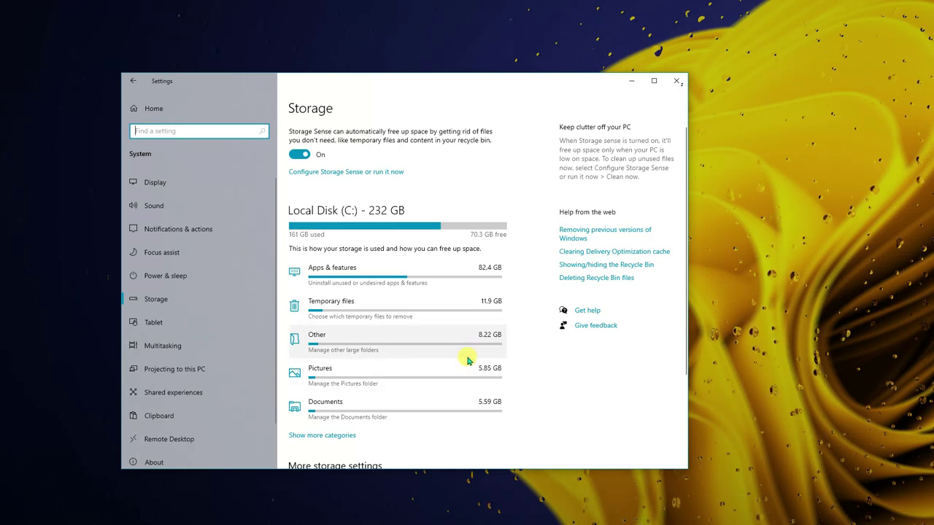
pyautogui.click(335, 352)
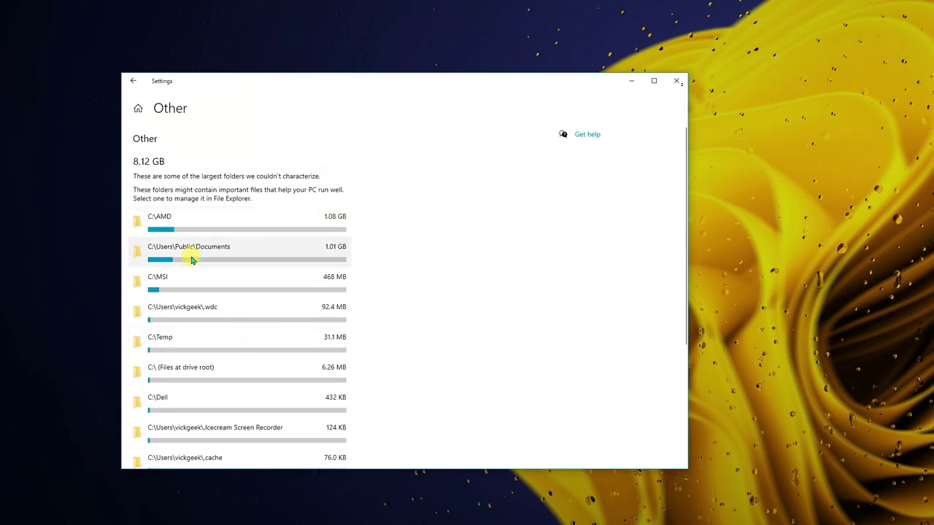
pyautogui.scroll(-3, 201, 324)
pyautogui.scroll(5, 187, 260)
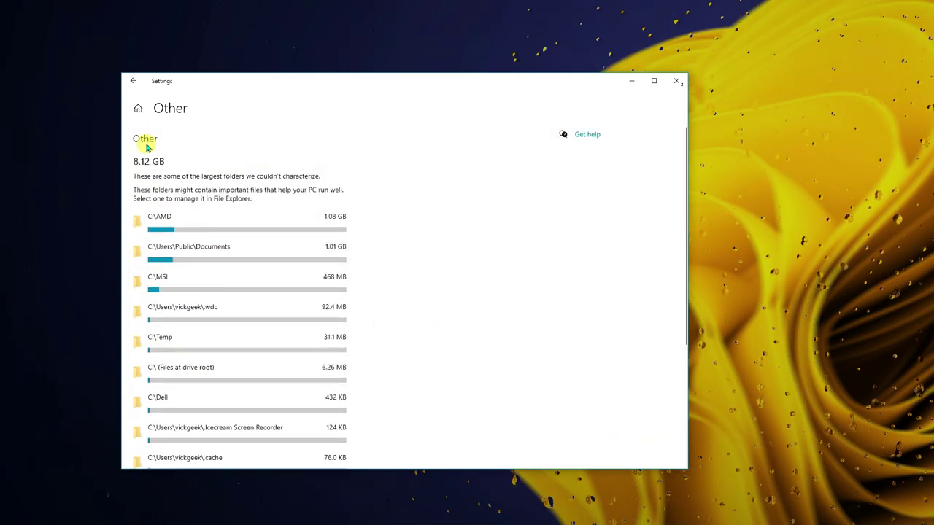
pyautogui.click(134, 85)
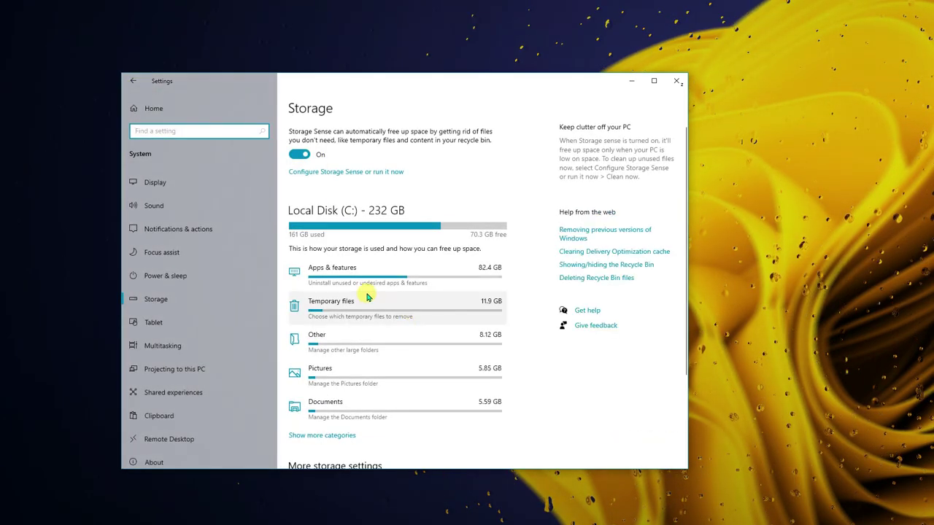
# Open Optimize Drives from the additional storage settings and optimize the C: solid state drive.
pyautogui.scroll(-4, 399, 350)
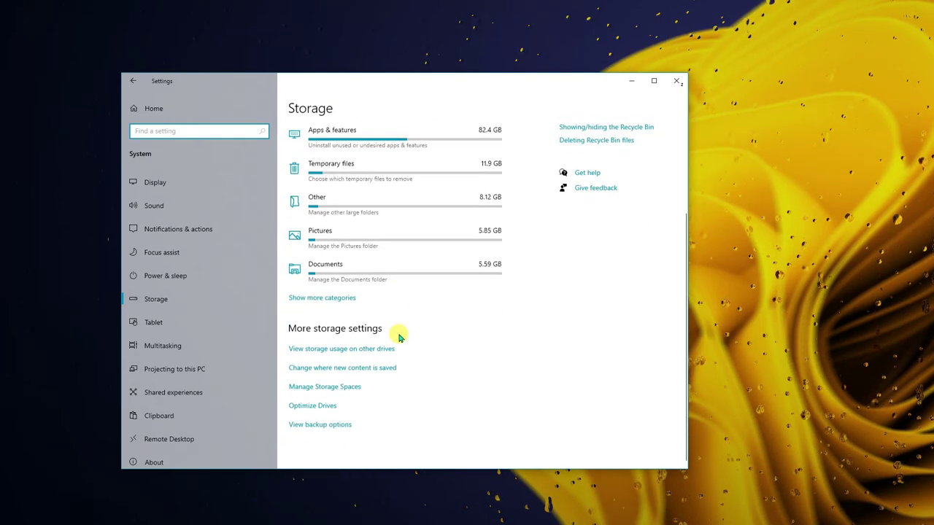
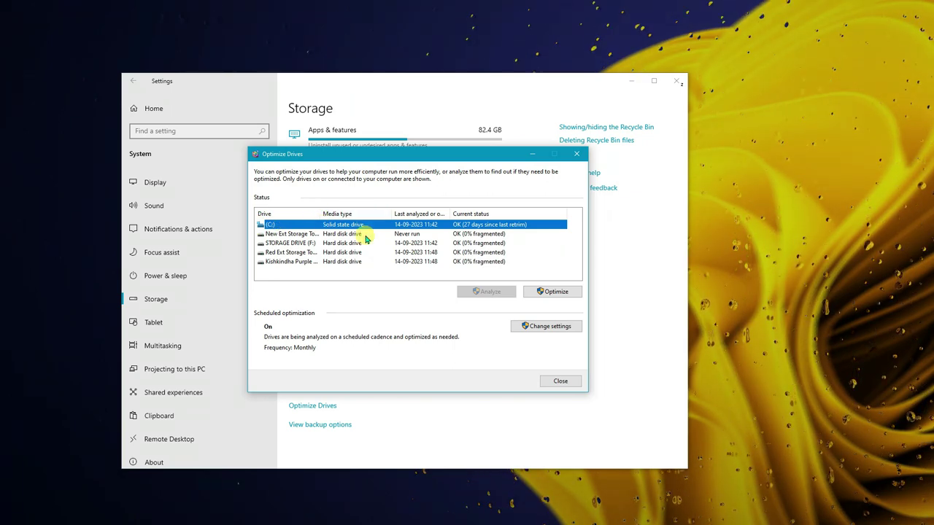
pyautogui.click(552, 291)
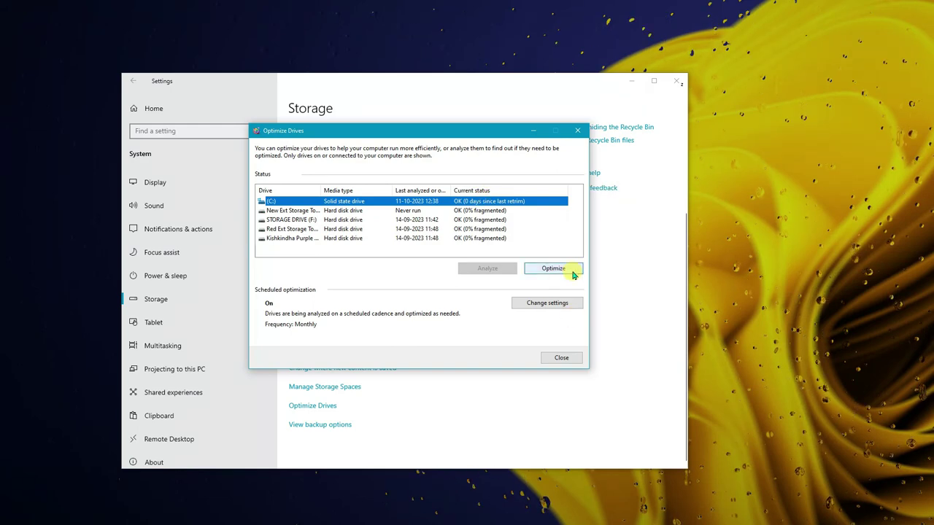
# Review the optimization schedule's frequency and its drive selection, keeping Monthly, and cancel out of both dialogs.
pyautogui.click(555, 306)
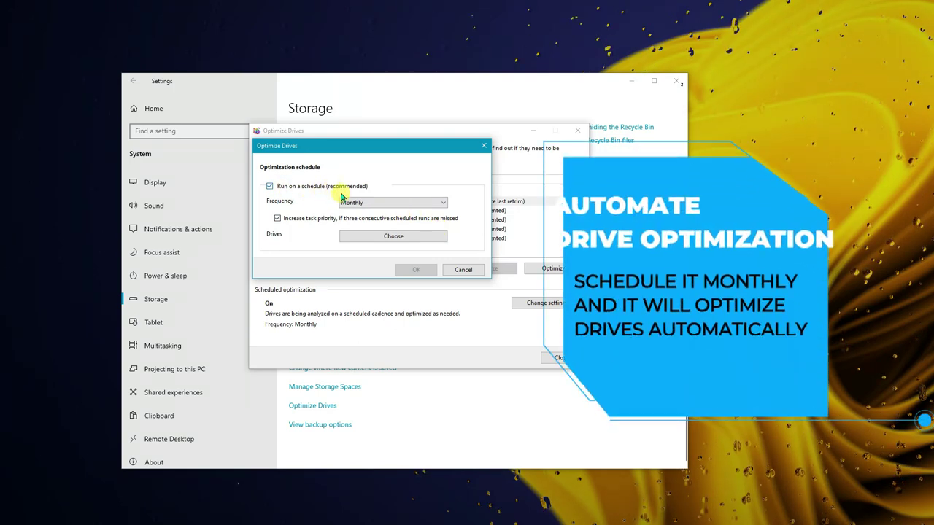
pyautogui.click(372, 204)
pyautogui.click(371, 203)
pyautogui.click(370, 203)
pyautogui.click(350, 228)
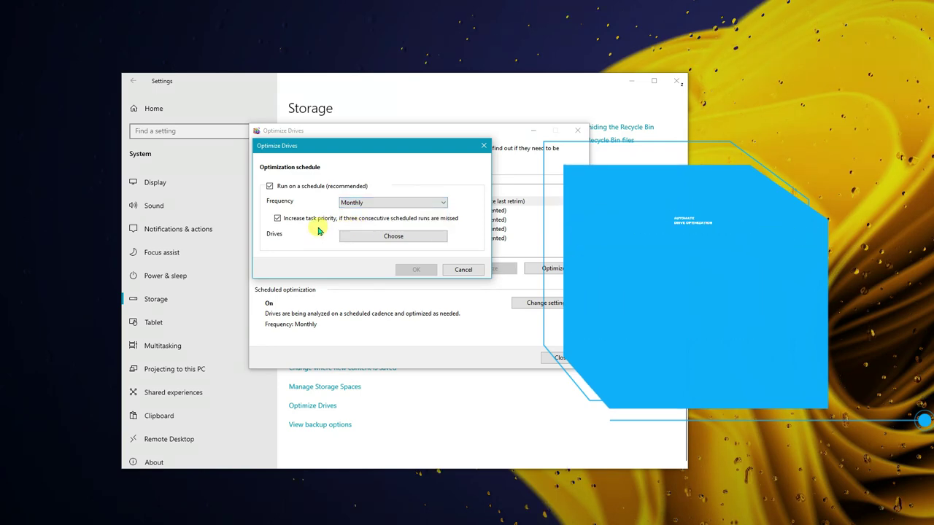
pyautogui.click(392, 236)
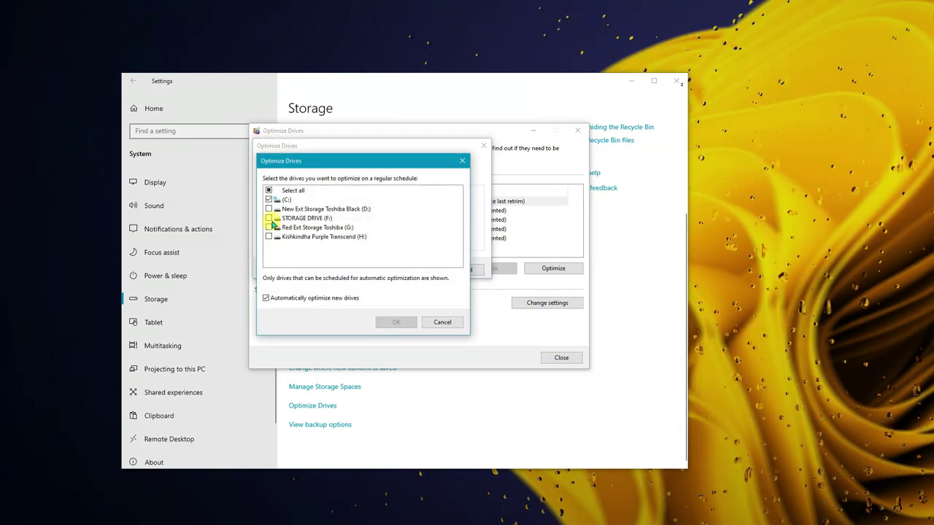
pyautogui.click(433, 324)
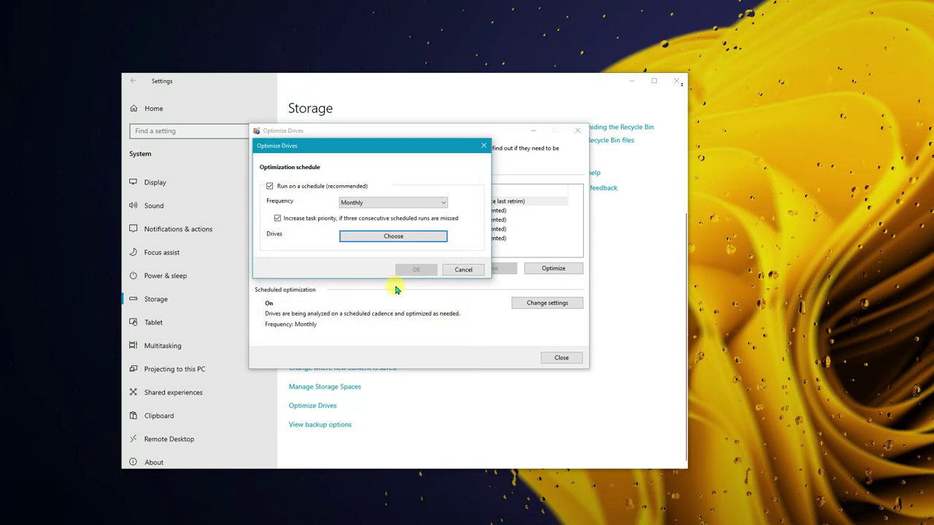
pyautogui.click(463, 270)
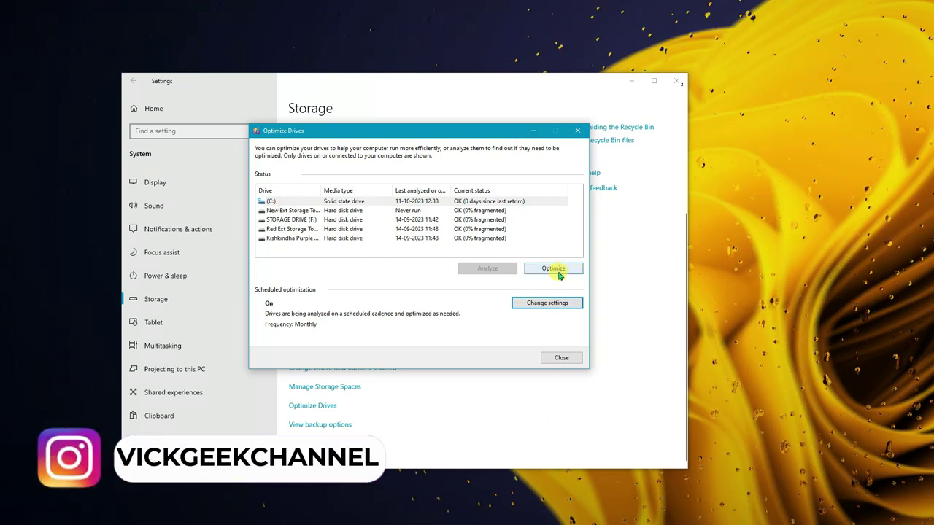
# Close Optimize Drives and Settings, then open Resource Monitor from Task Manager's performance view and reposition its window.
pyautogui.click(563, 360)
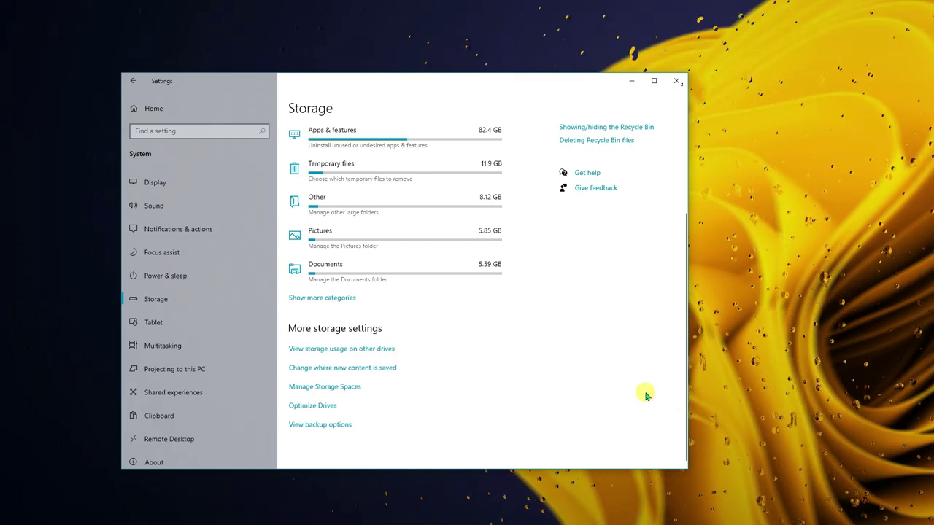
pyautogui.click(676, 82)
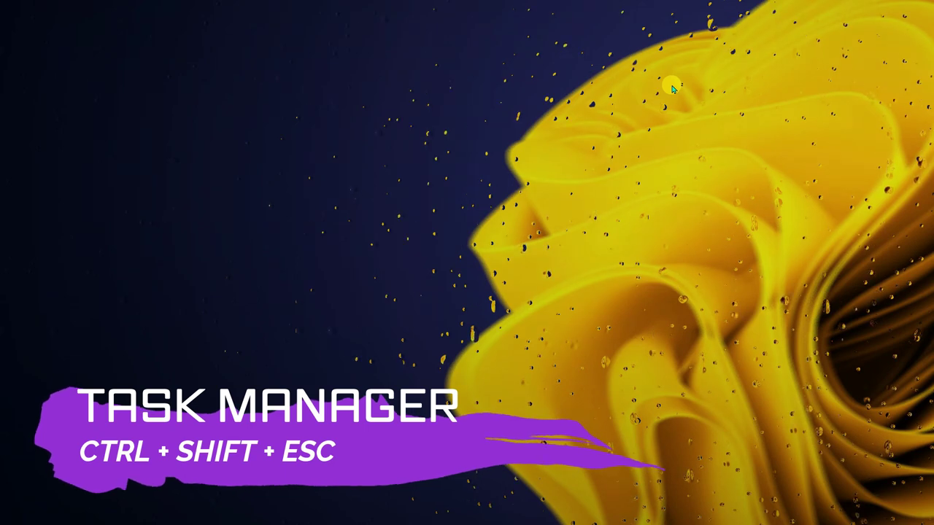
pyautogui.hotkey('ctrl', 'shift', 'Escape')
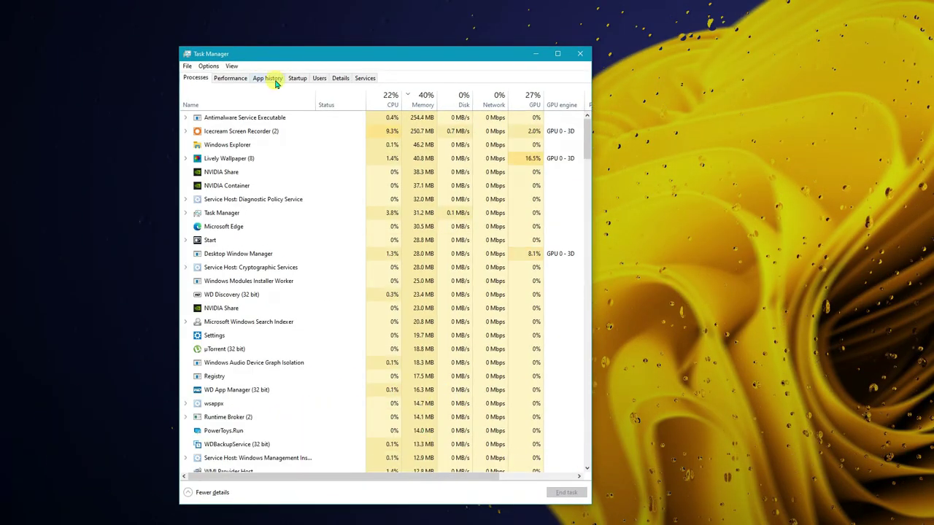
pyautogui.click(232, 78)
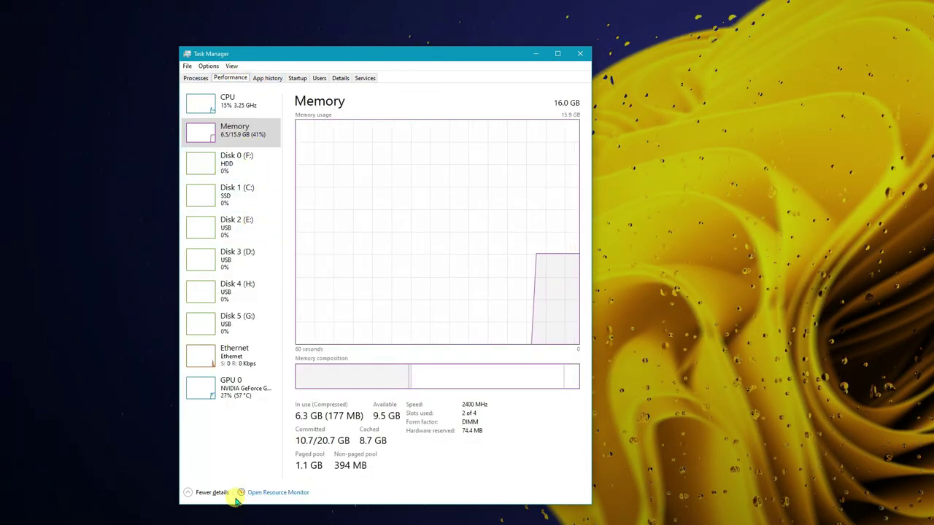
pyautogui.click(275, 494)
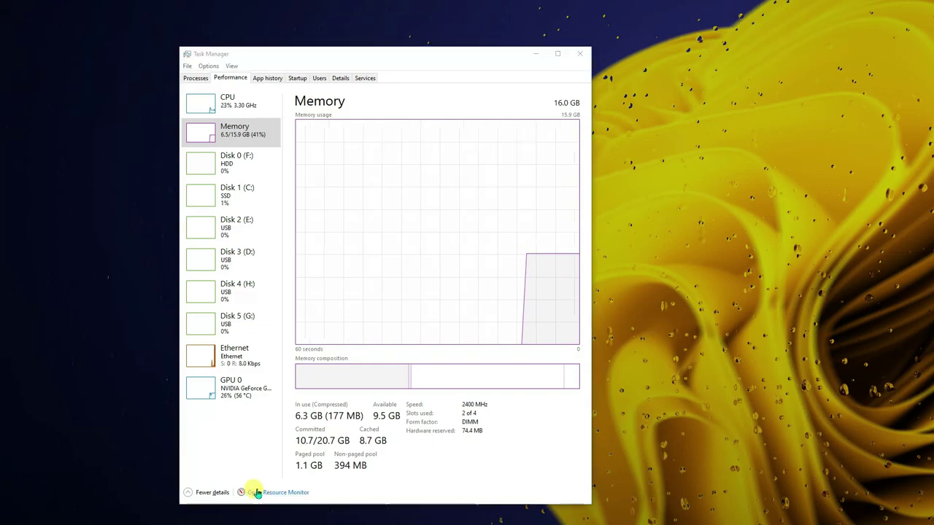
pyautogui.moveTo(673, 15)
pyautogui.mouseDown()
pyautogui.moveTo(553, 46)
pyautogui.moveTo(595, 45)
pyautogui.mouseUp()
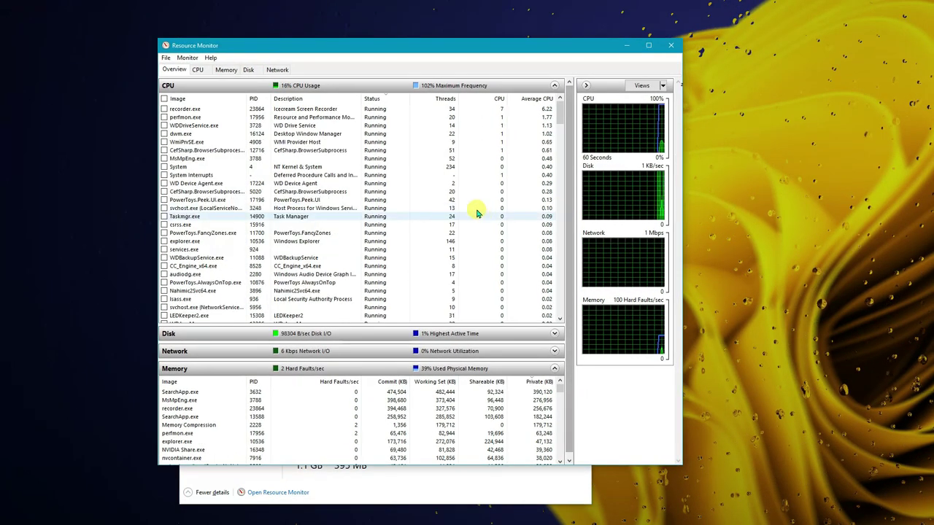
# Sort the CPU processes in Resource Monitor by status and look through the running ones and their descriptions.
pyautogui.click(380, 86)
pyautogui.click(386, 86)
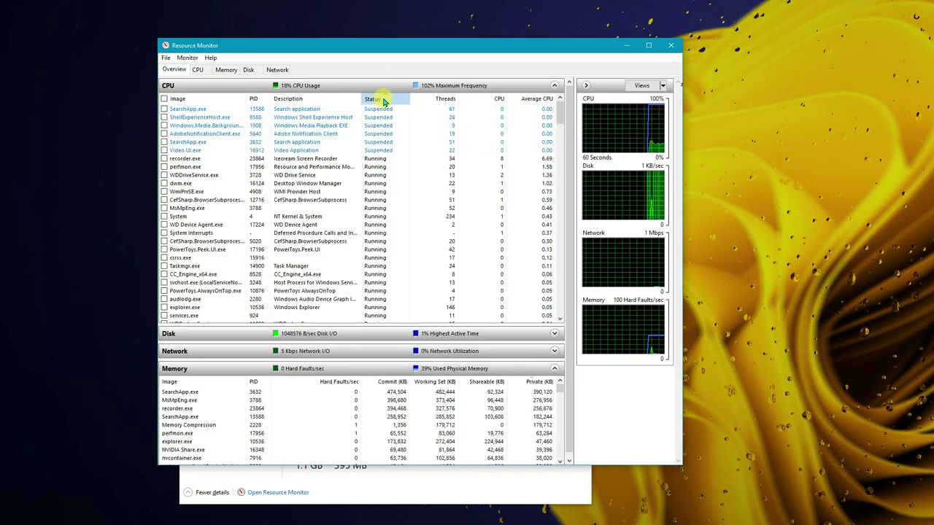
pyautogui.click(377, 99)
pyautogui.scroll(-15, 241, 241)
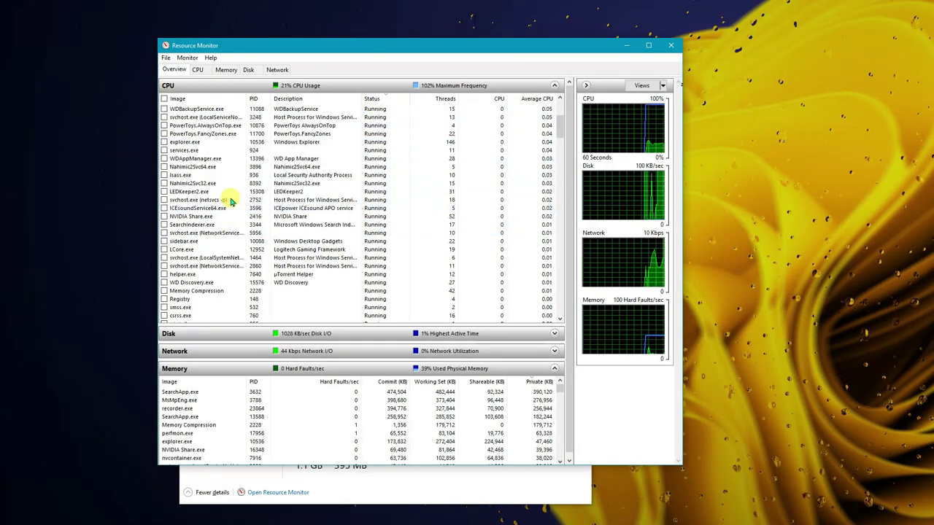
pyautogui.scroll(5, 241, 240)
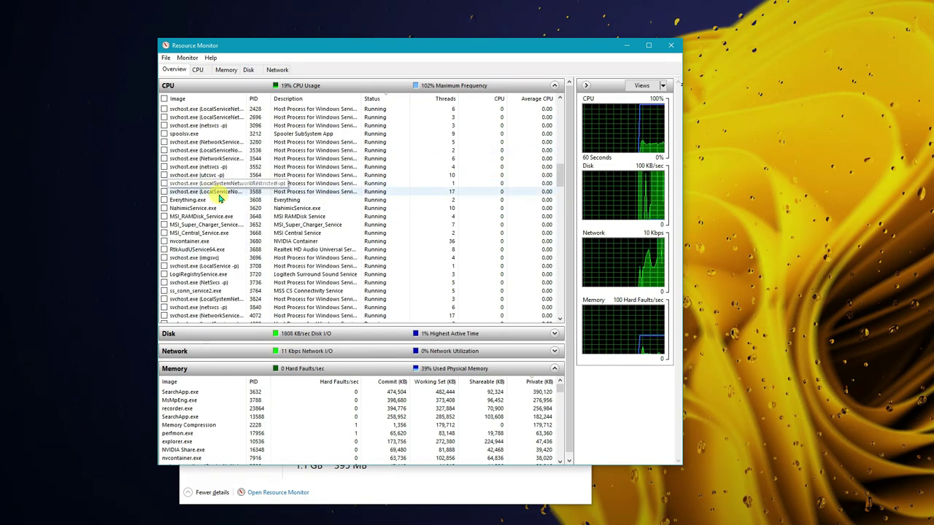
pyautogui.moveTo(560, 192); pyautogui.dragTo(560, 109)
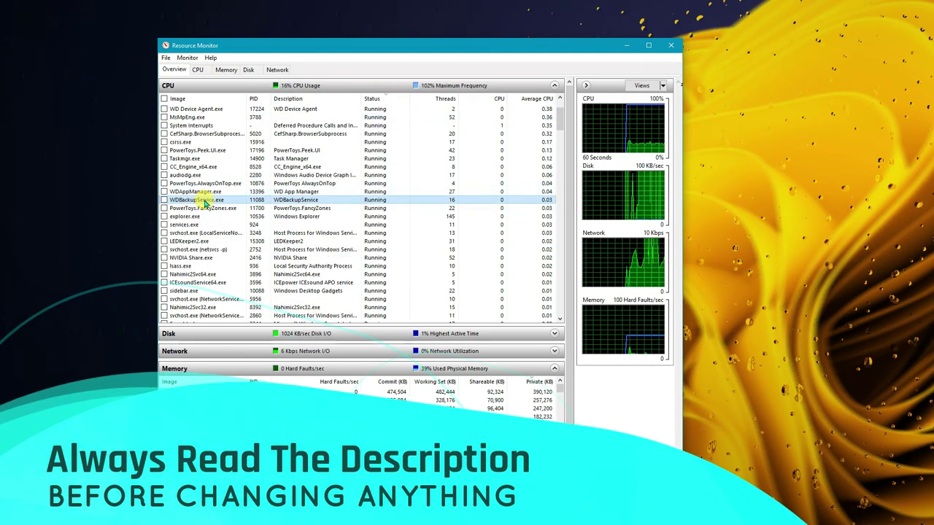
# View the available process actions for WDBackupService.exe and search online for information about CC_Engine_x64.exe.
pyautogui.rightClick(203, 202)
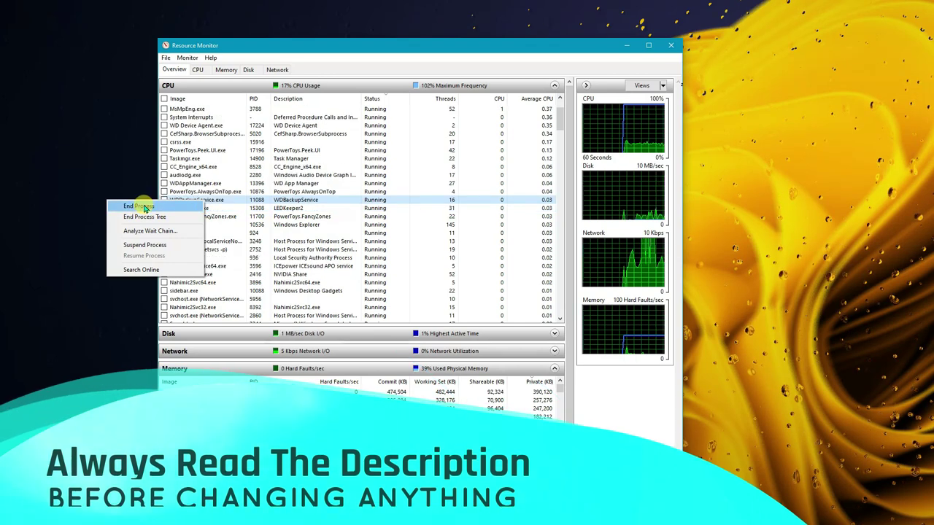
pyautogui.click(280, 243)
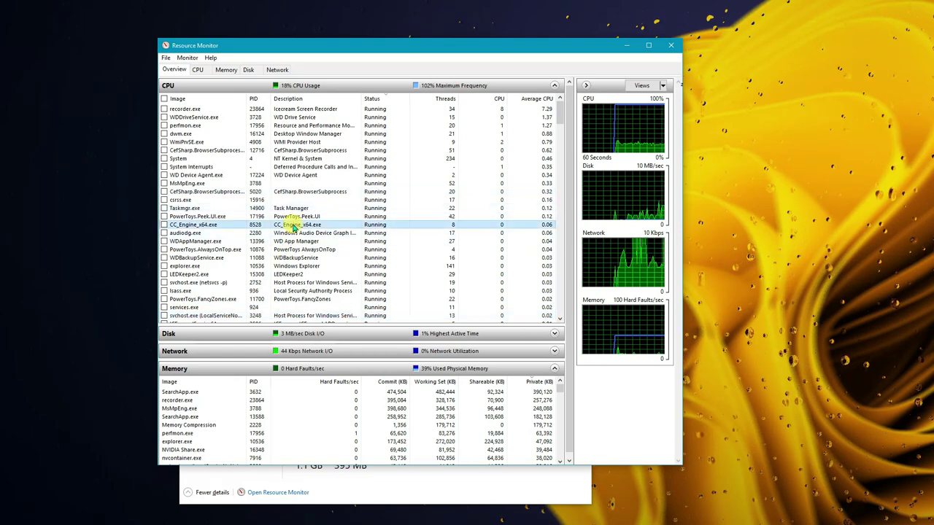
pyautogui.rightClick(292, 234)
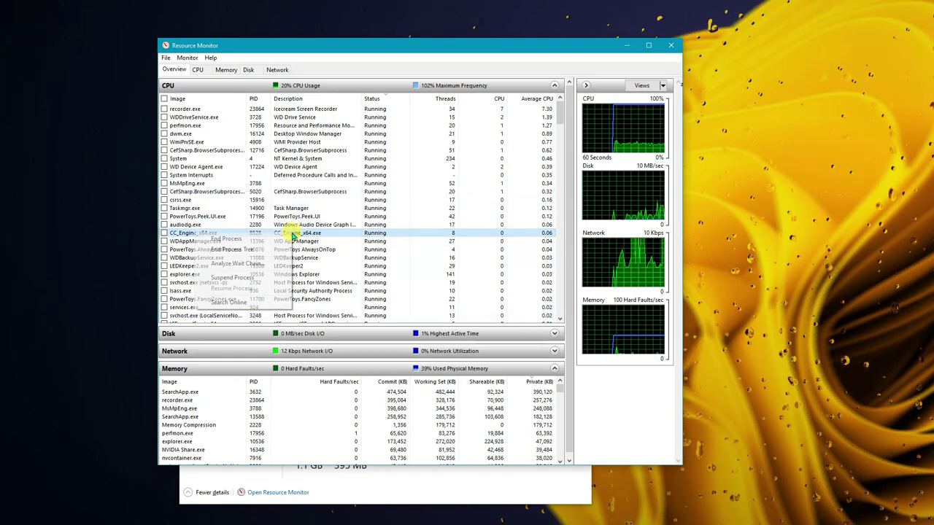
pyautogui.click(229, 302)
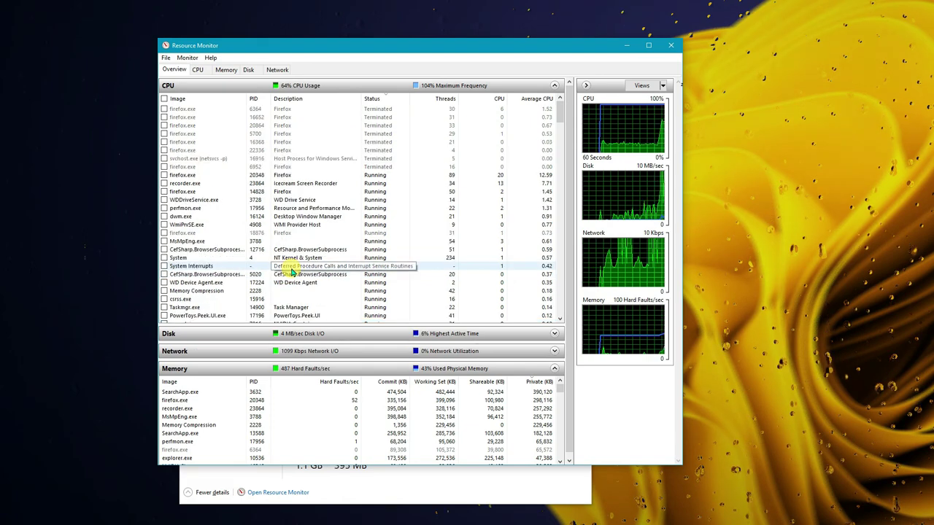
# End the LEDKeeper2.exe process in the CPU list and confirm its termination.
pyautogui.scroll(-10, 209, 212)
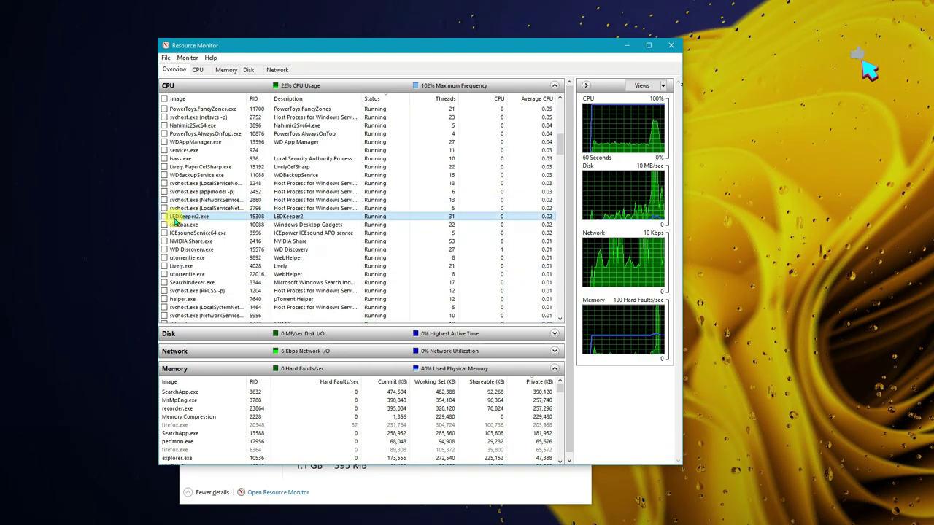
pyautogui.rightClick(175, 218)
pyautogui.click(191, 224)
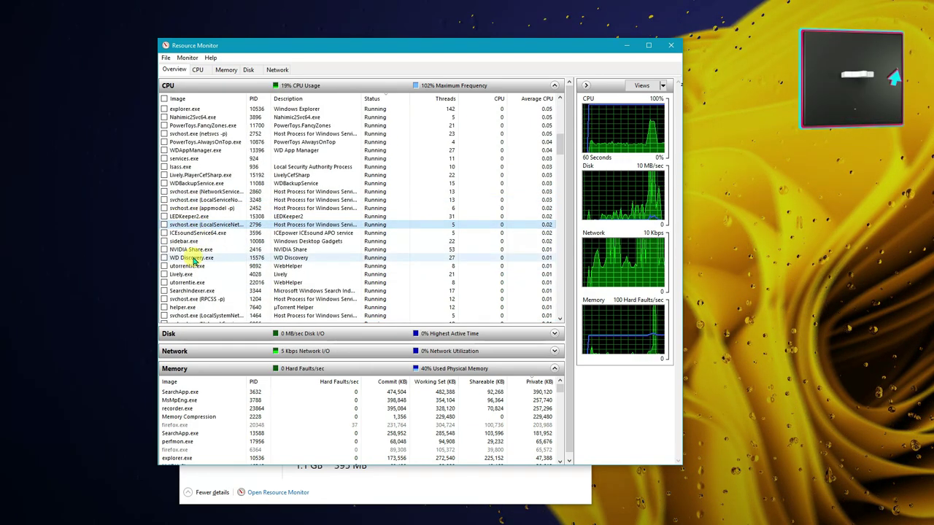
pyautogui.rightClick(191, 217)
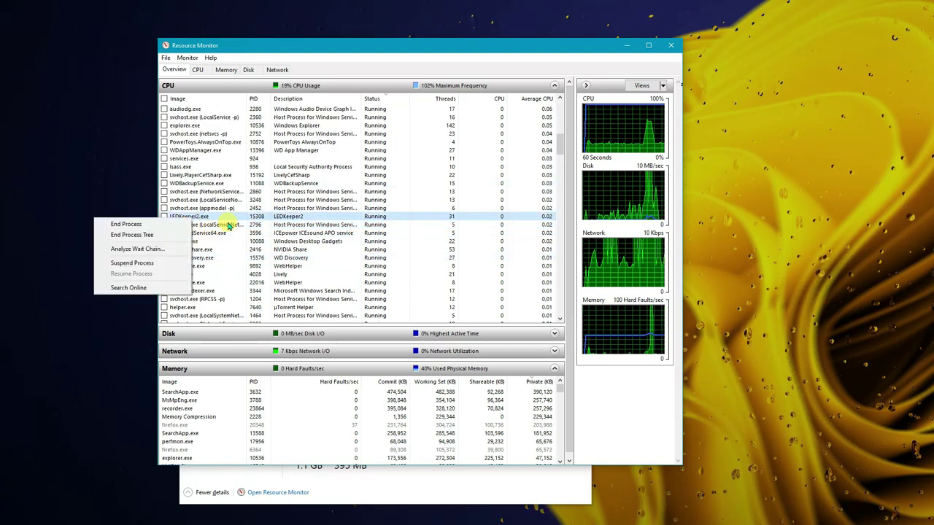
pyautogui.click(125, 224)
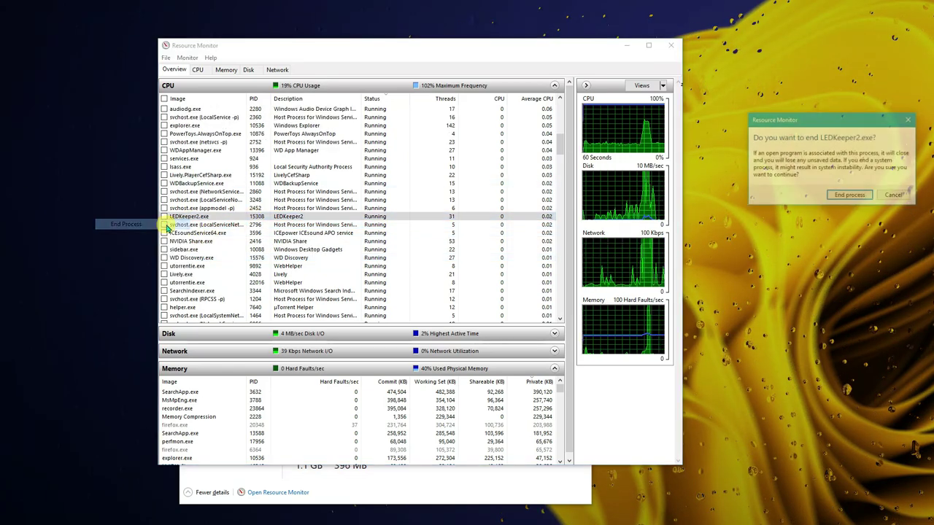
pyautogui.moveTo(821, 128); pyautogui.dragTo(445, 181)
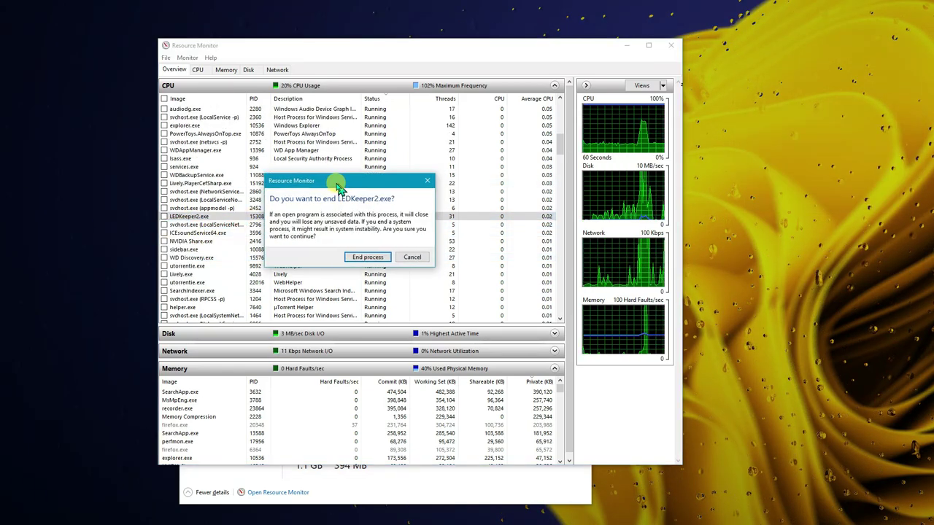
pyautogui.click(349, 259)
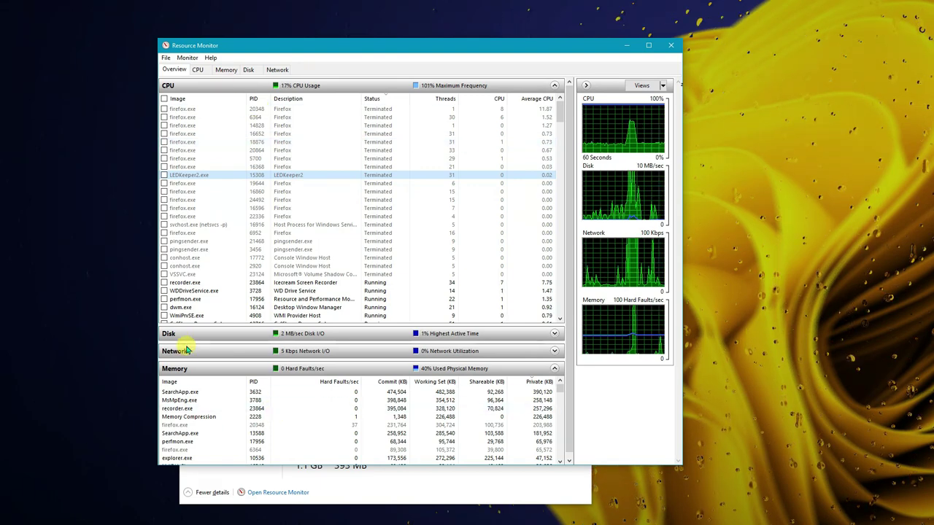
# Review the processes in Resource Monitor's Memory section and select MsMpEng.exe.
pyautogui.click(192, 369)
pyautogui.click(191, 369)
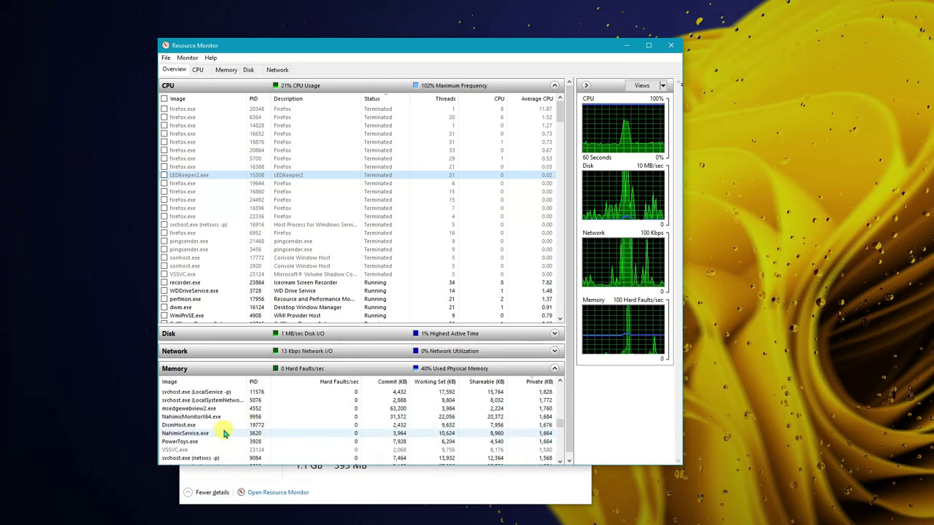
pyautogui.scroll(10, 400, 425)
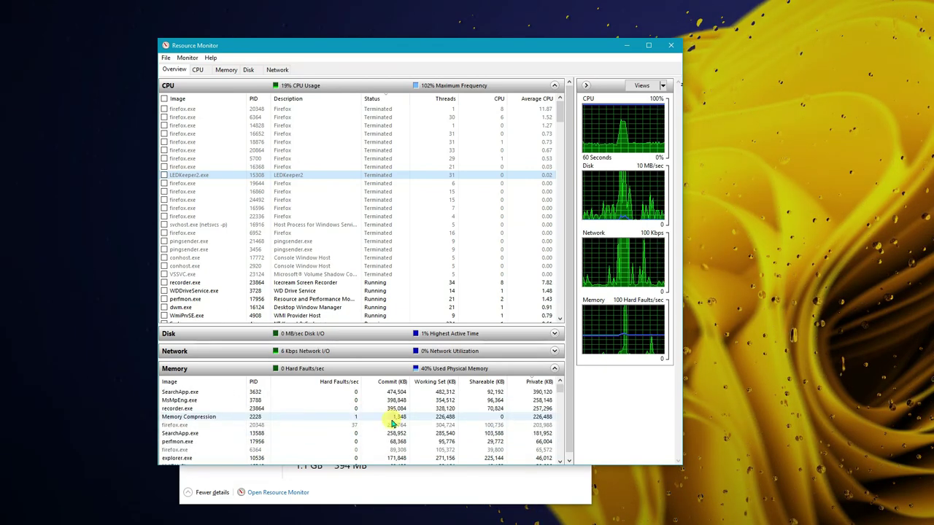
pyautogui.click(186, 400)
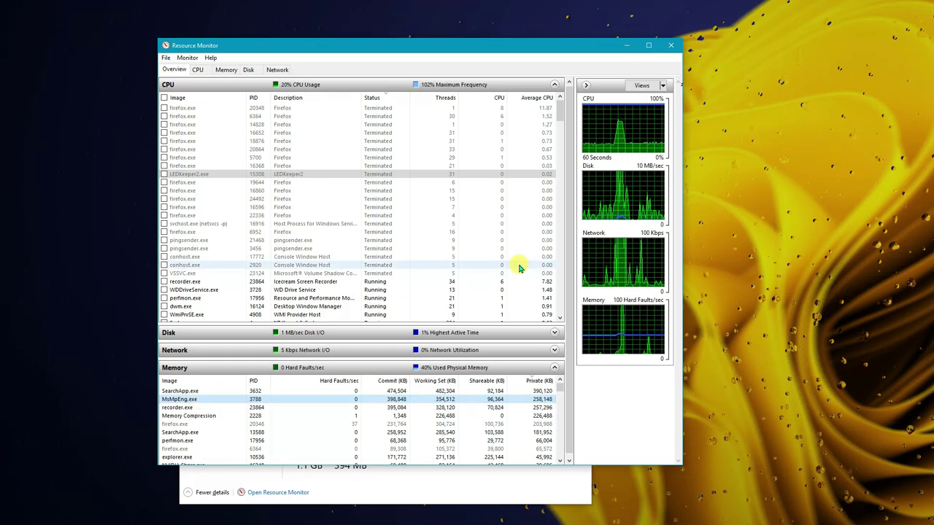
# Review the CPU, memory, disk and network activity views in Resource Monitor, and close it.
pyautogui.click(198, 70)
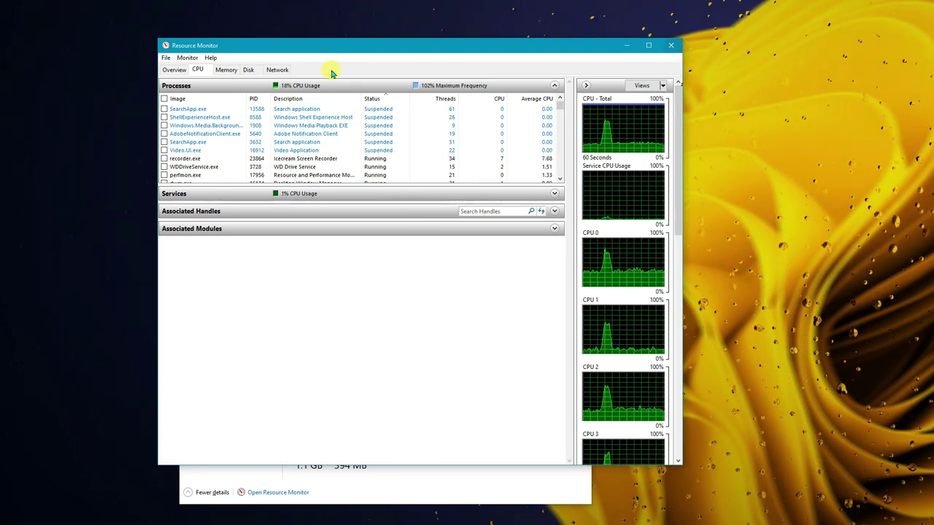
pyautogui.click(223, 69)
pyautogui.click(248, 69)
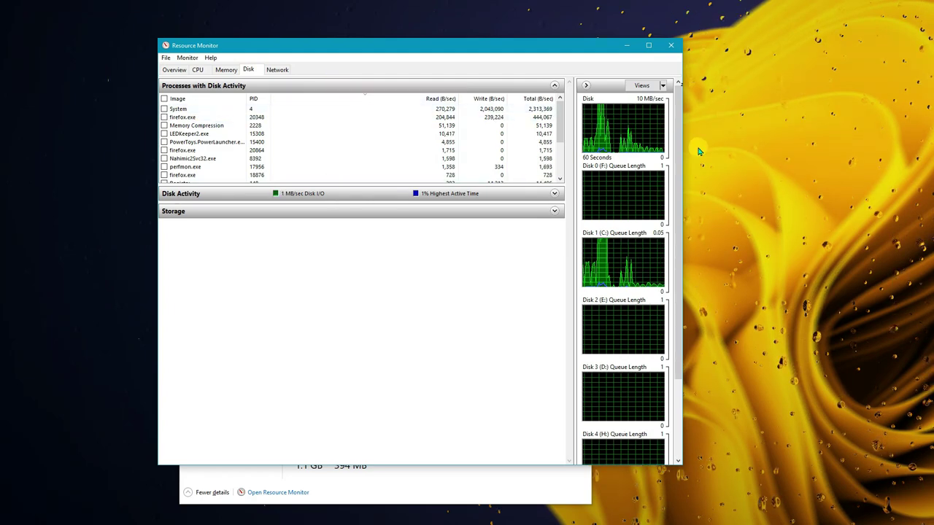
pyautogui.click(277, 69)
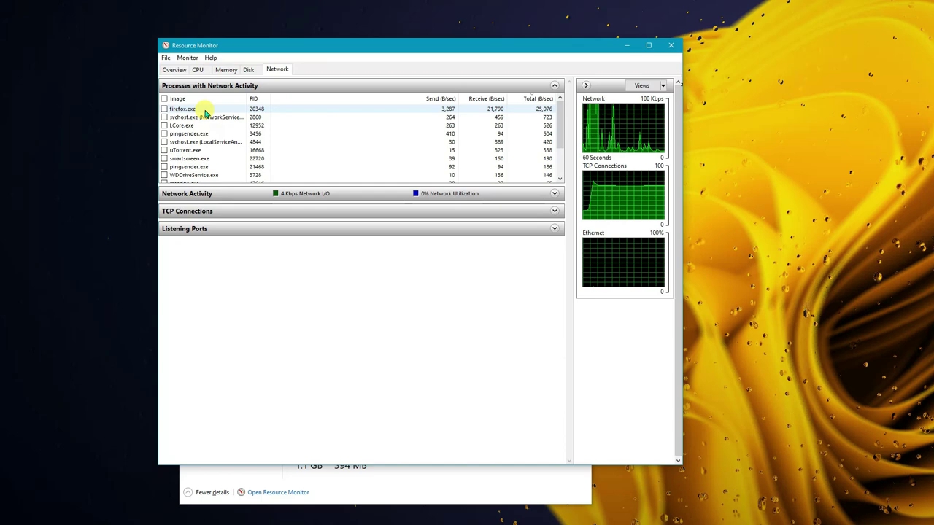
pyautogui.scroll(-2, 203, 167)
pyautogui.scroll(2, 203, 167)
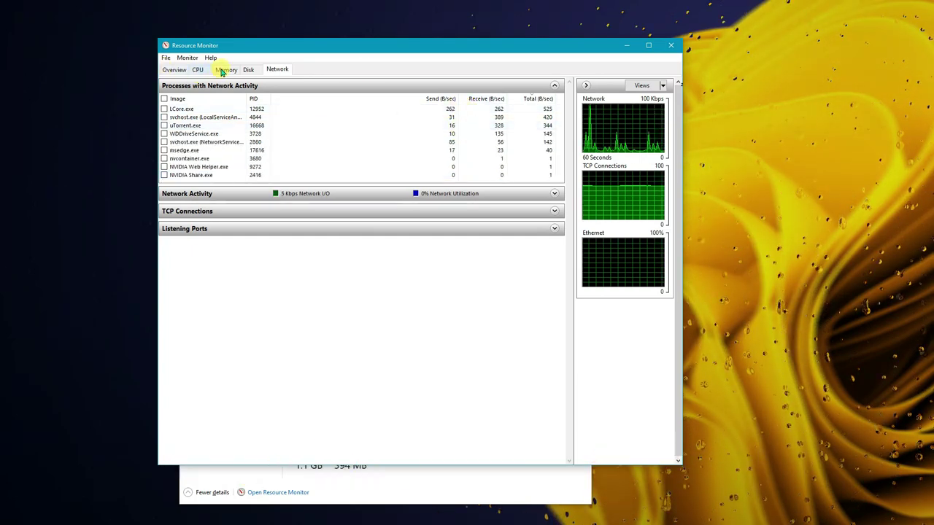
pyautogui.hotkey('alt', 'F4')
# Go through the startup apps in Task Manager, from Lively Wallpaper down to Skype.
pyautogui.click(298, 79)
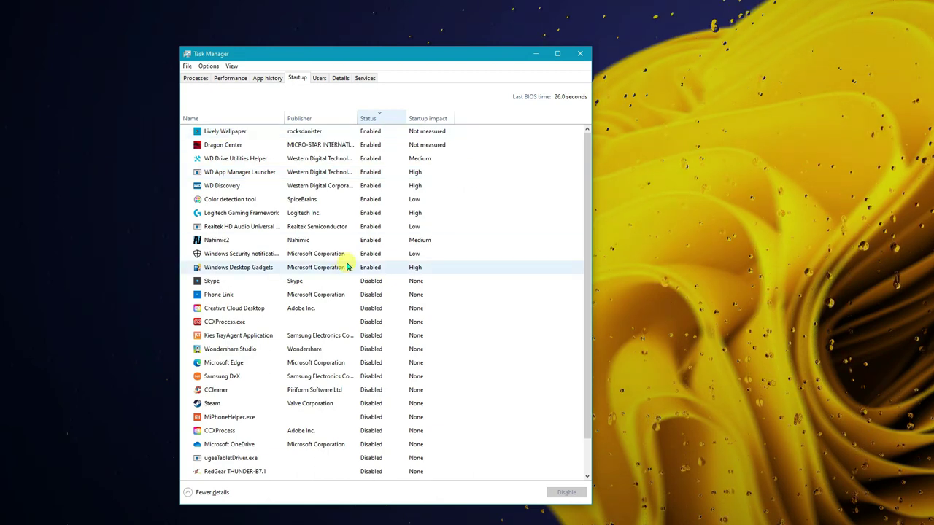
pyautogui.click(215, 131)
pyautogui.click(222, 158)
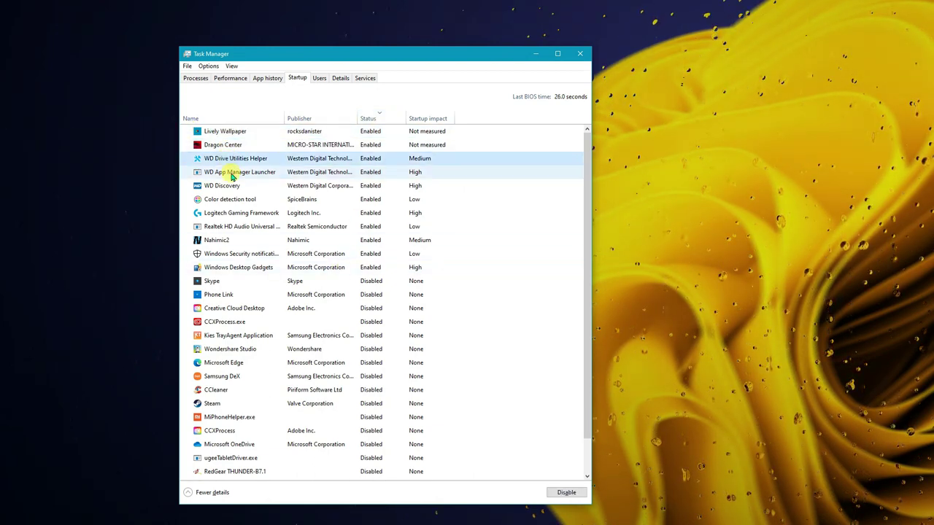
pyautogui.click(236, 228)
pyautogui.click(240, 240)
pyautogui.click(241, 254)
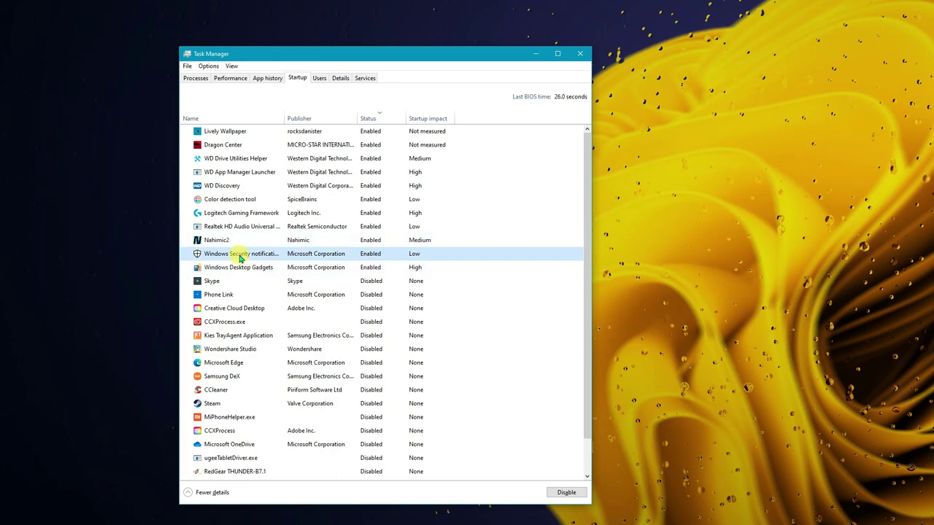
pyautogui.click(243, 267)
pyautogui.click(245, 280)
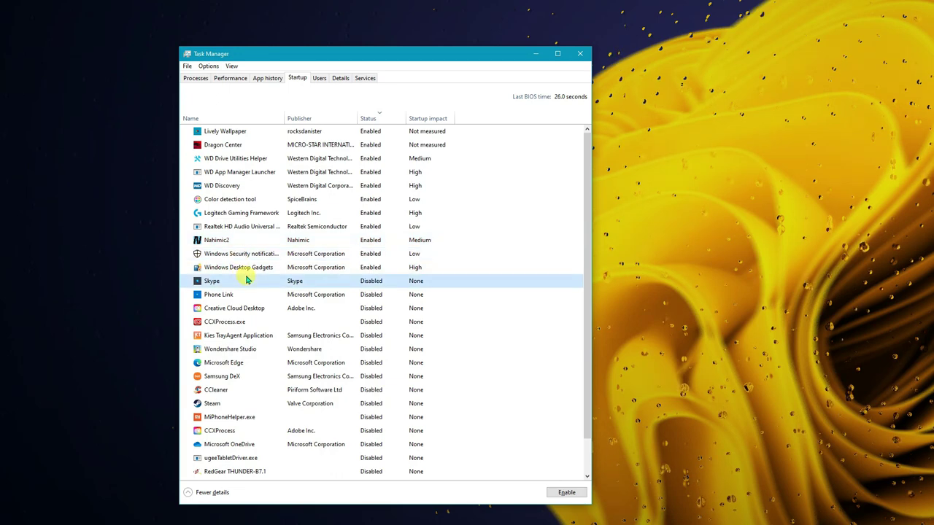
# View the available actions for the Microsoft Edge startup entry and check other startup apps, including Steam, CCleaner, Samsung DeX and Logitech Gaming Framework.
pyautogui.click(235, 365)
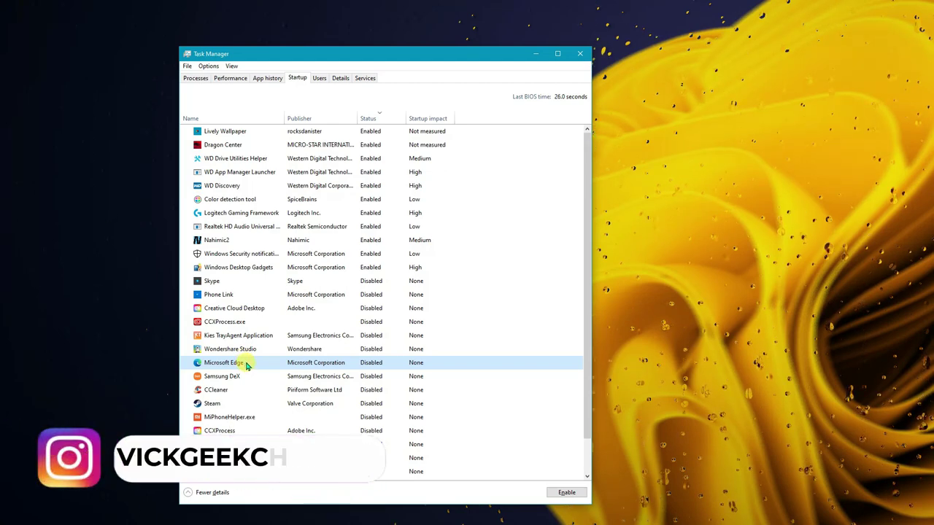
pyautogui.rightClick(247, 367)
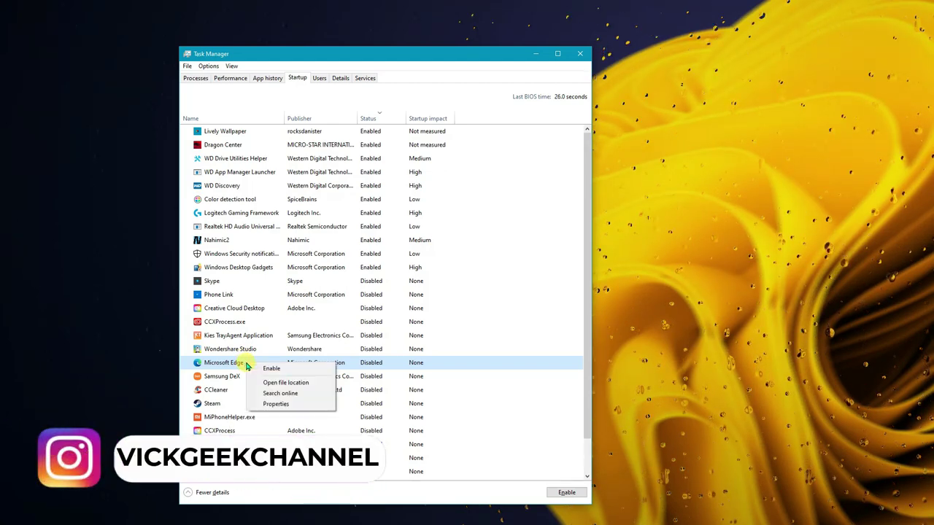
pyautogui.click(241, 339)
pyautogui.click(241, 350)
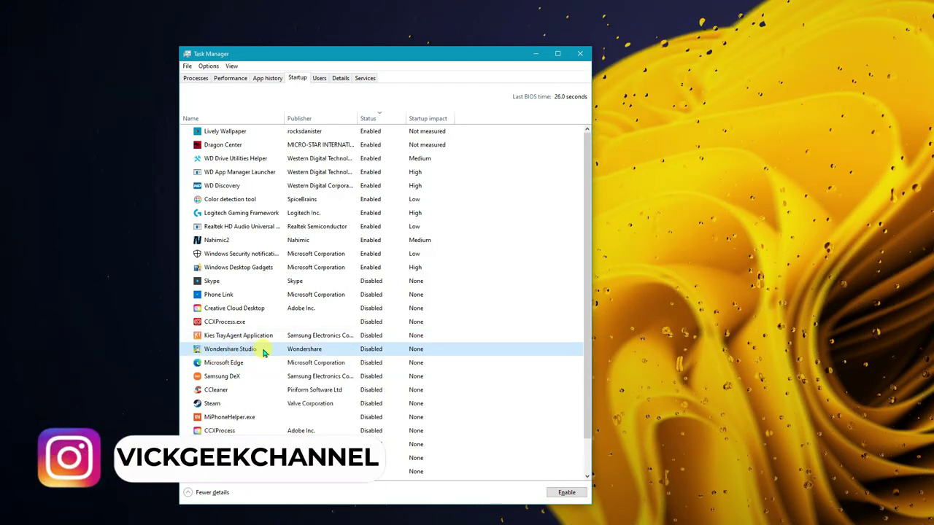
pyautogui.click(222, 405)
pyautogui.click(229, 390)
pyautogui.click(238, 378)
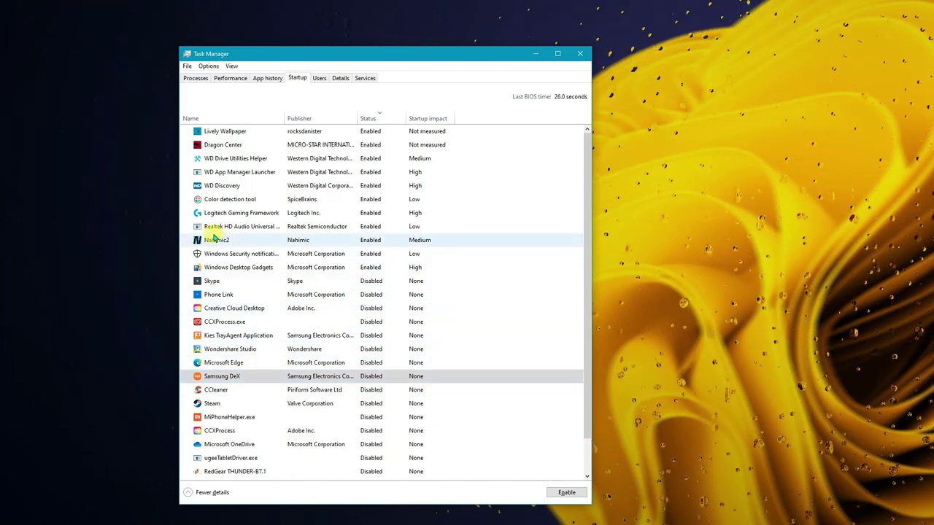
pyautogui.click(285, 226)
pyautogui.click(211, 212)
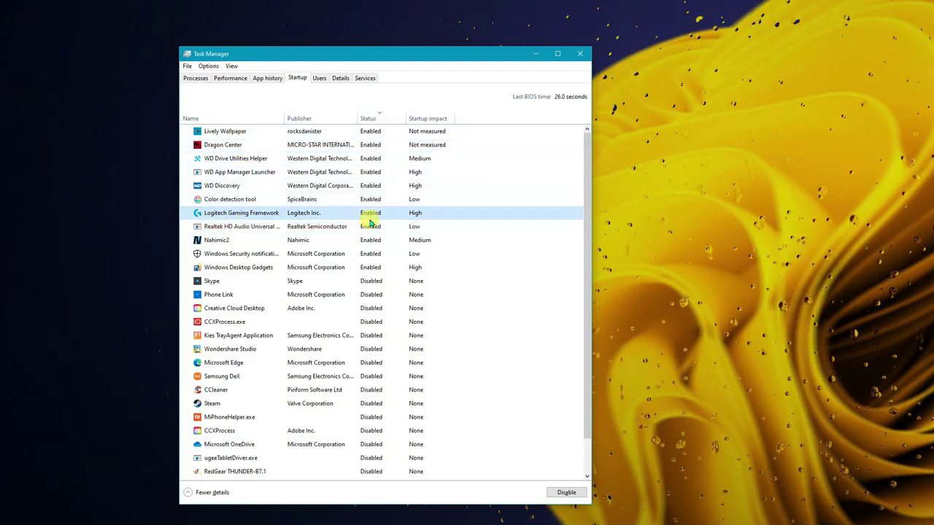
# Check the Users view in Task Manager and look through the detailed list of running processes.
pyautogui.click(319, 80)
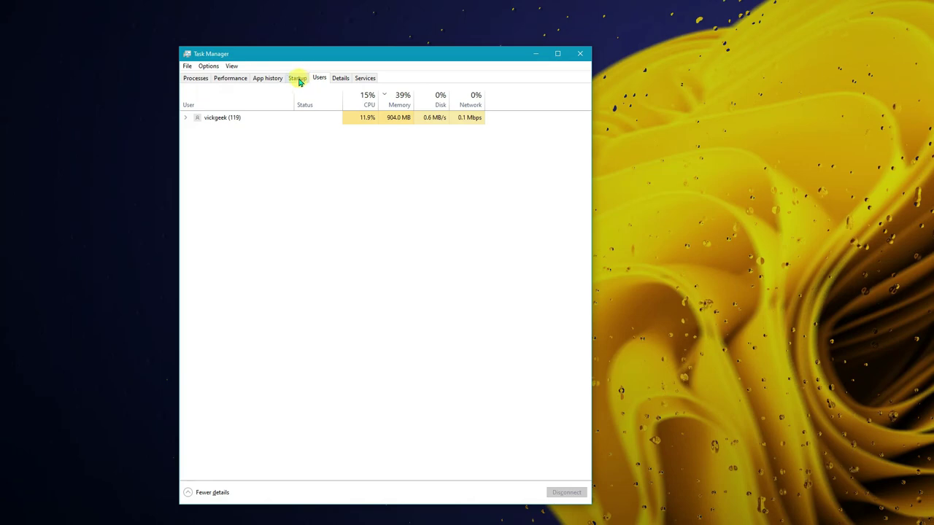
pyautogui.hotkey('ctrl', 'Tab')
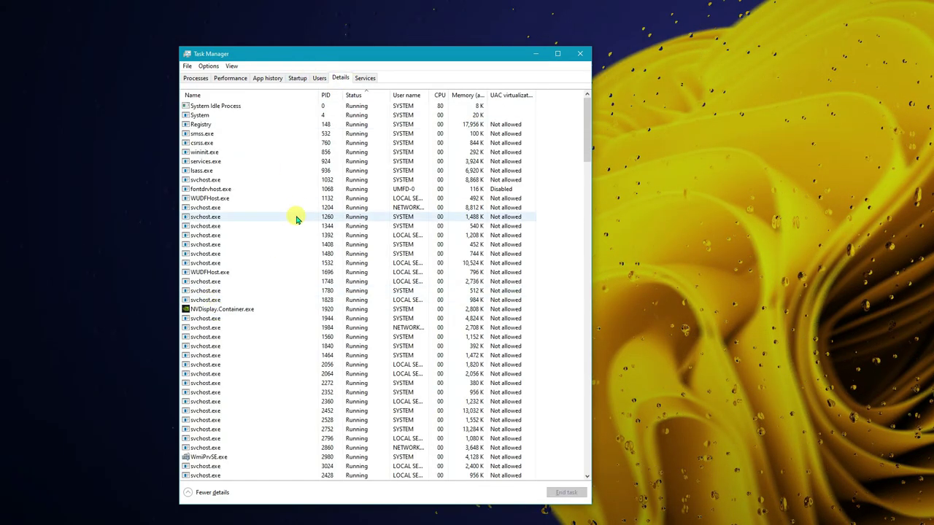
pyautogui.scroll(-15, 334, 250)
pyautogui.scroll(-13, 334, 250)
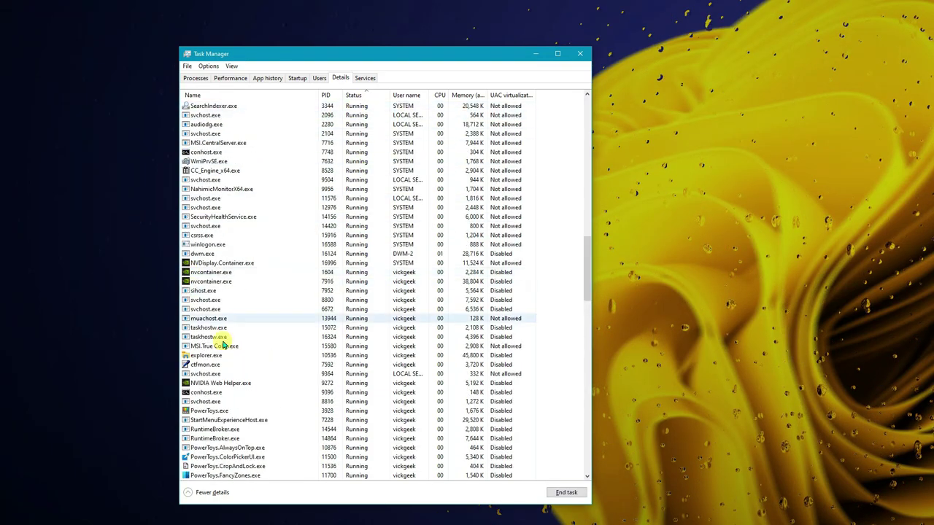
pyautogui.scroll(-10, 222, 350)
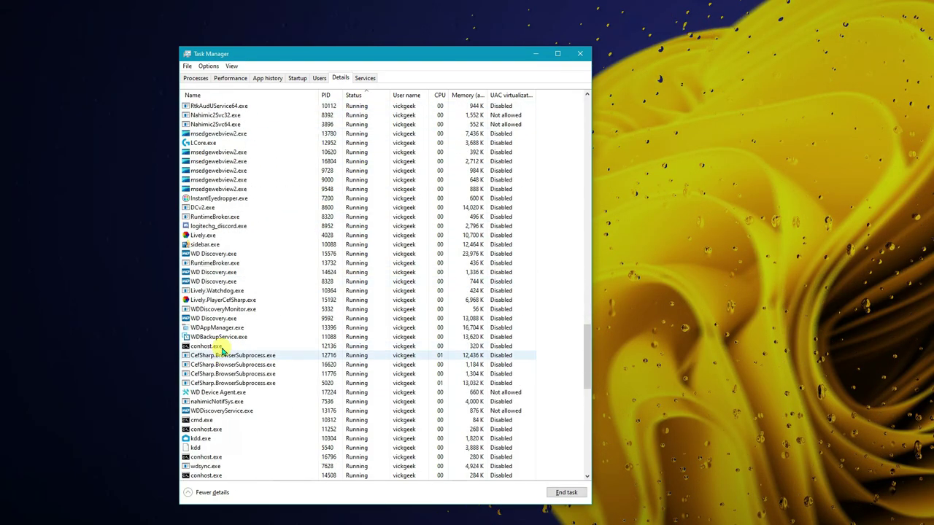
# Go from the Lively.exe process to the services list, look through the services, and close Task Manager.
pyautogui.click(212, 237)
pyautogui.rightClick(214, 235)
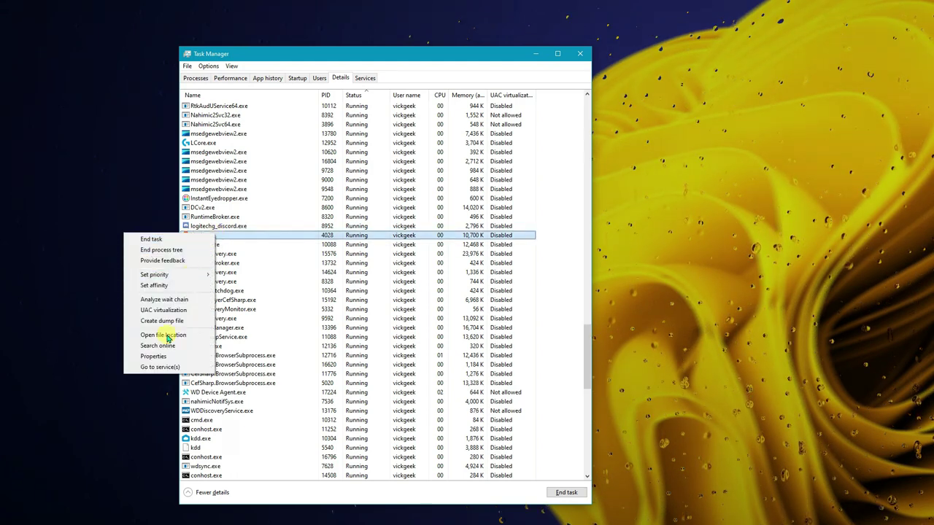
pyautogui.click(156, 367)
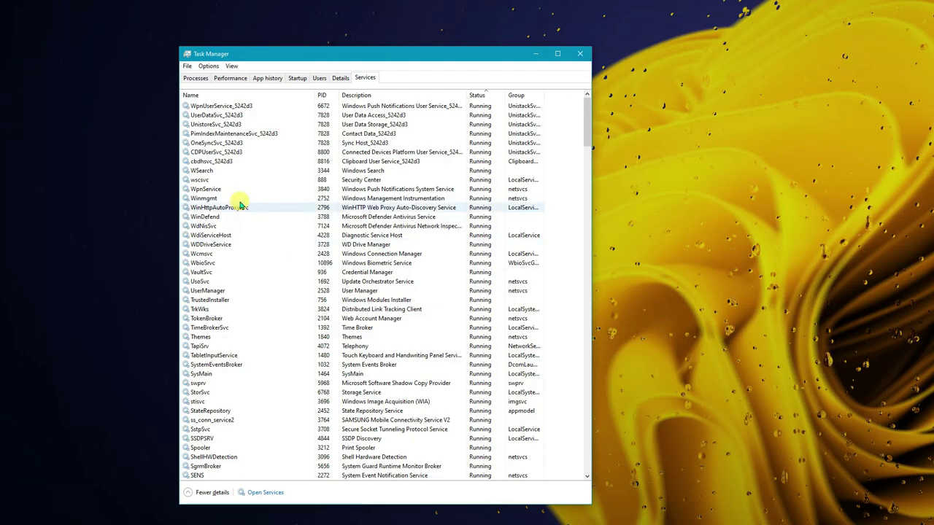
pyautogui.moveTo(587, 124); pyautogui.dragTo(584, 266)
pyautogui.click(581, 56)
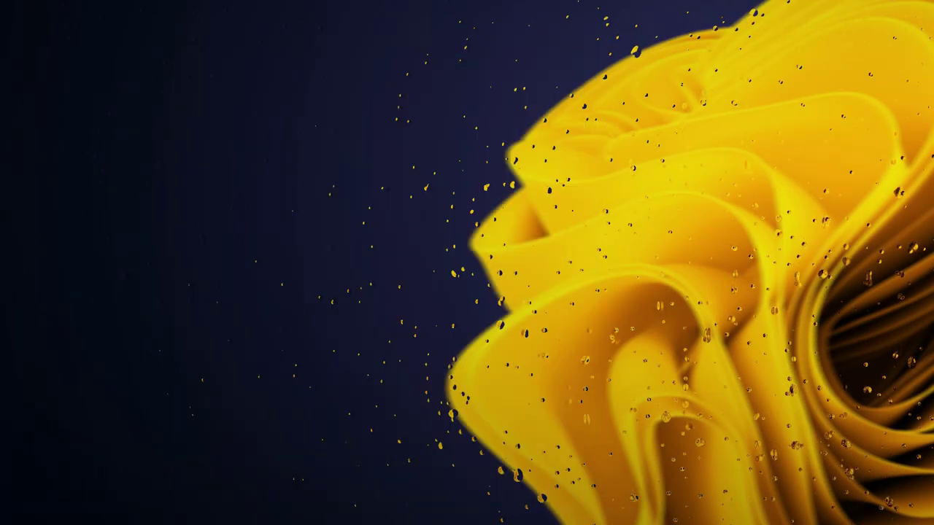
# Open the Services app and widen its window and the Description column.
pyautogui.click(10, 516)
pyautogui.write('serv')
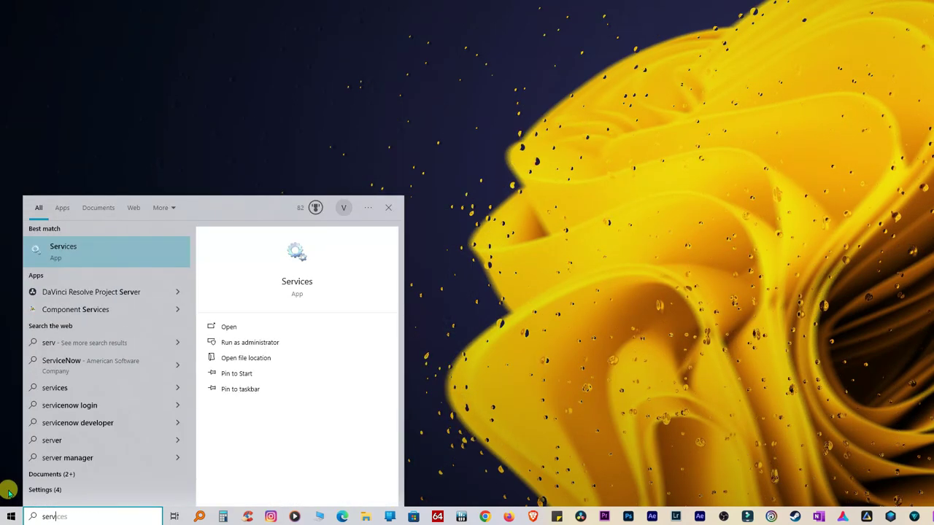
pyautogui.click(70, 252)
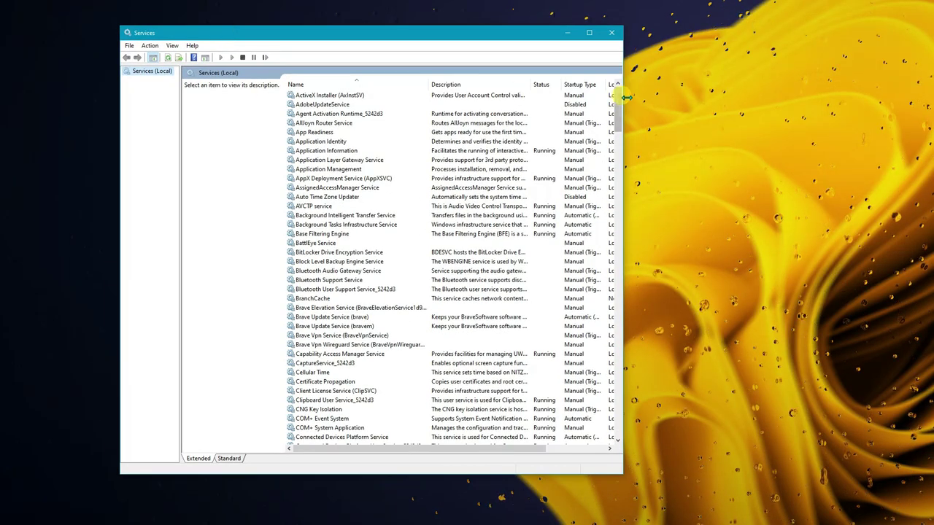
pyautogui.moveTo(621, 92); pyautogui.dragTo(803, 92)
pyautogui.moveTo(530, 84); pyautogui.dragTo(567, 84)
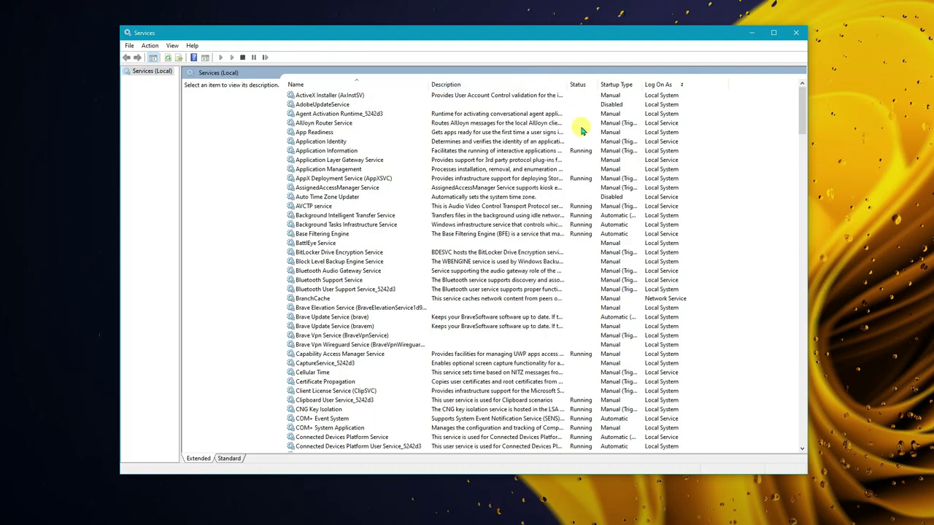
# Sort the services by status with the running ones first, and widen the Description column further.
pyautogui.click(581, 90)
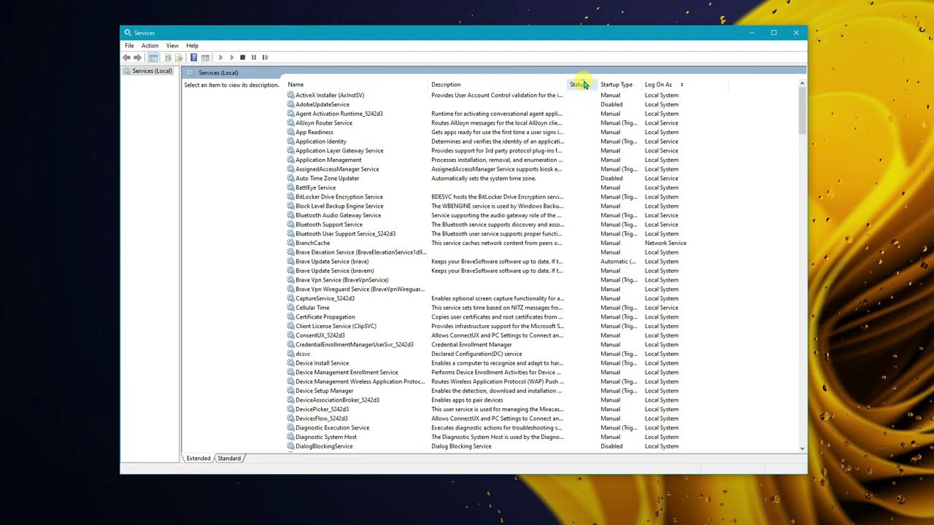
pyautogui.click(575, 89)
pyautogui.moveTo(798, 95)
pyautogui.mouseDown()
pyautogui.moveTo(805, 241)
pyautogui.moveTo(810, 198)
pyautogui.moveTo(822, 221)
pyautogui.moveTo(808, 258)
pyautogui.moveTo(805, 79)
pyautogui.mouseUp()
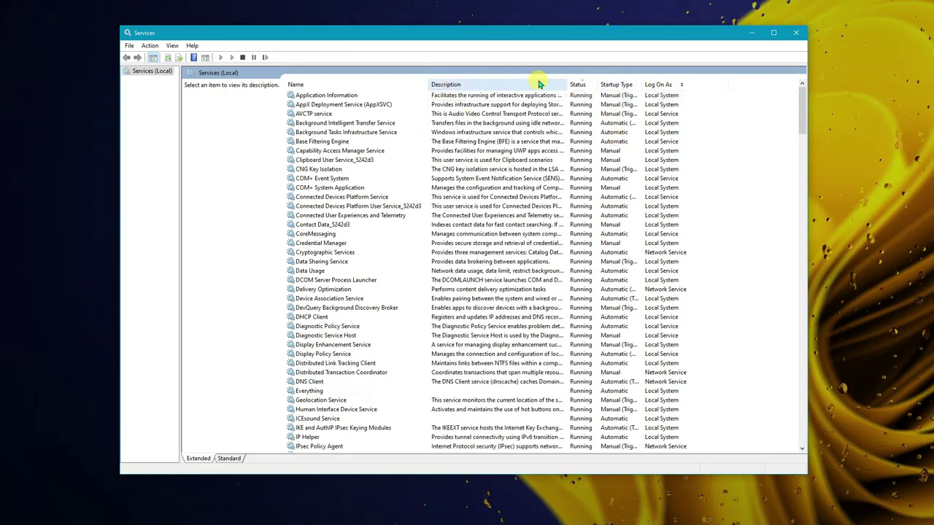
pyautogui.moveTo(568, 83); pyautogui.dragTo(621, 81)
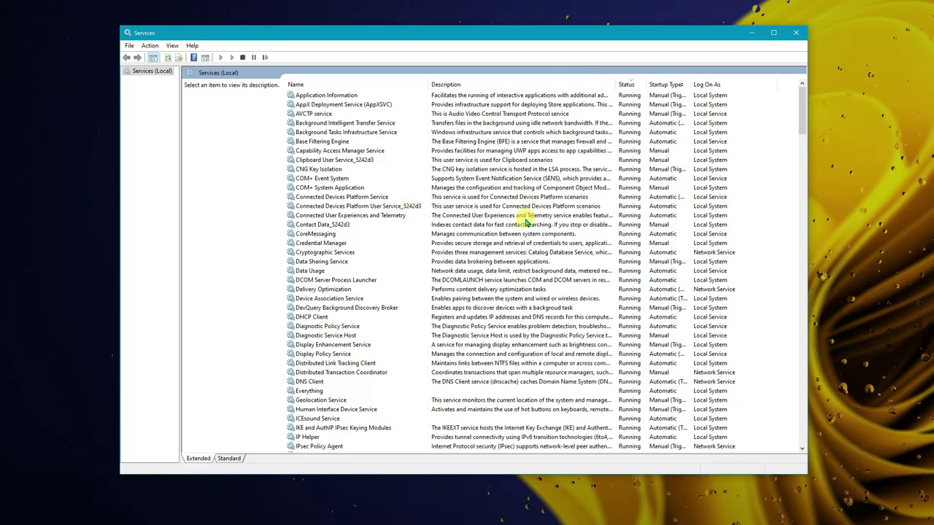
# View the startup type options in the Xbox Live Game Save service's properties and cancel without changes.
pyautogui.scroll(-20, 525, 219)
pyautogui.click(332, 438)
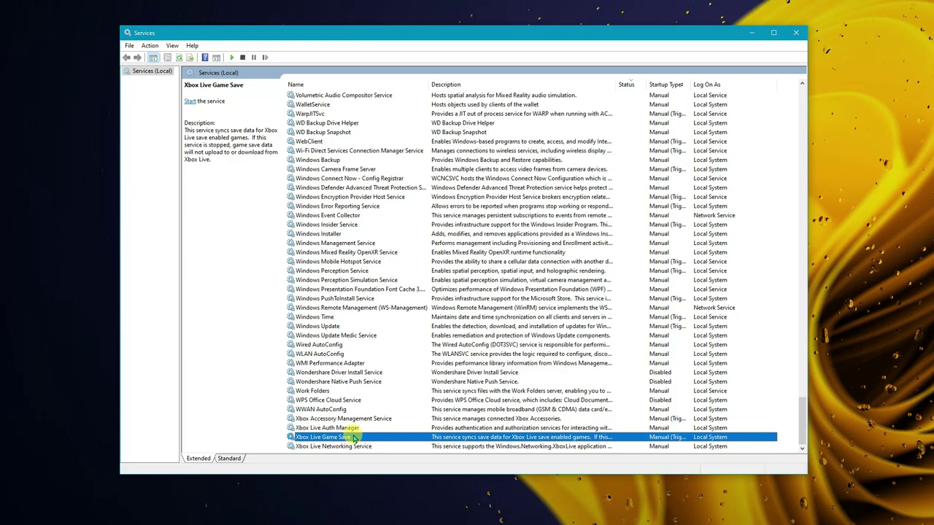
pyautogui.rightClick(354, 437)
pyautogui.click(384, 412)
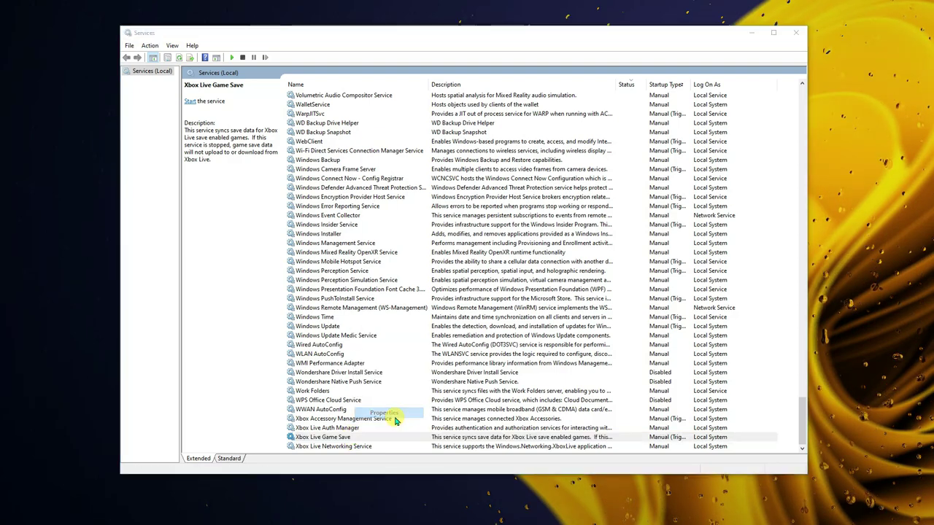
pyautogui.click(431, 245)
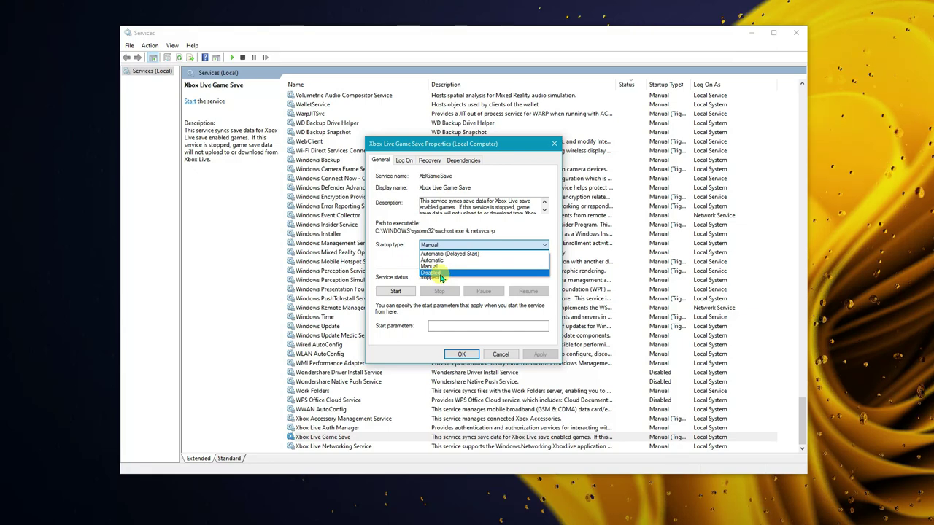
pyautogui.click(501, 354)
pyautogui.click(501, 354)
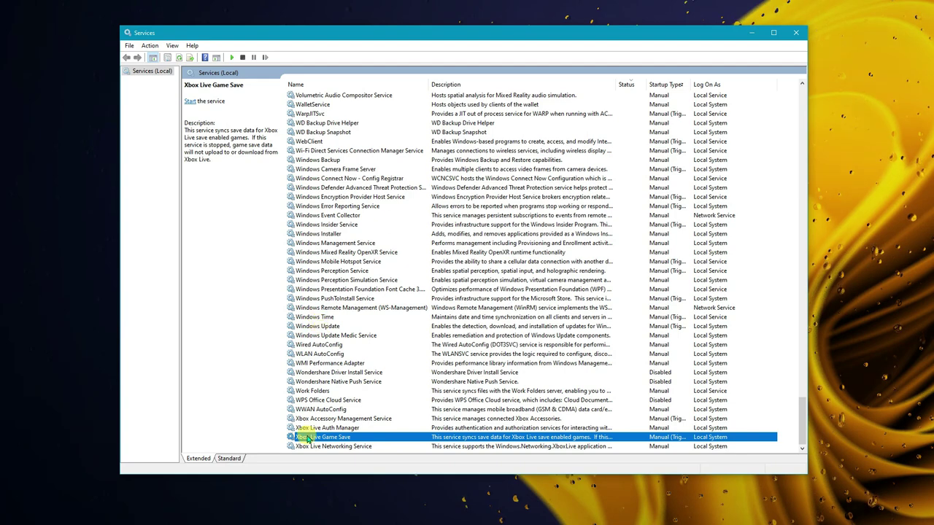
# Set the WPS Office Cloud Service startup type to Disabled in its properties and confirm.
pyautogui.click(324, 401)
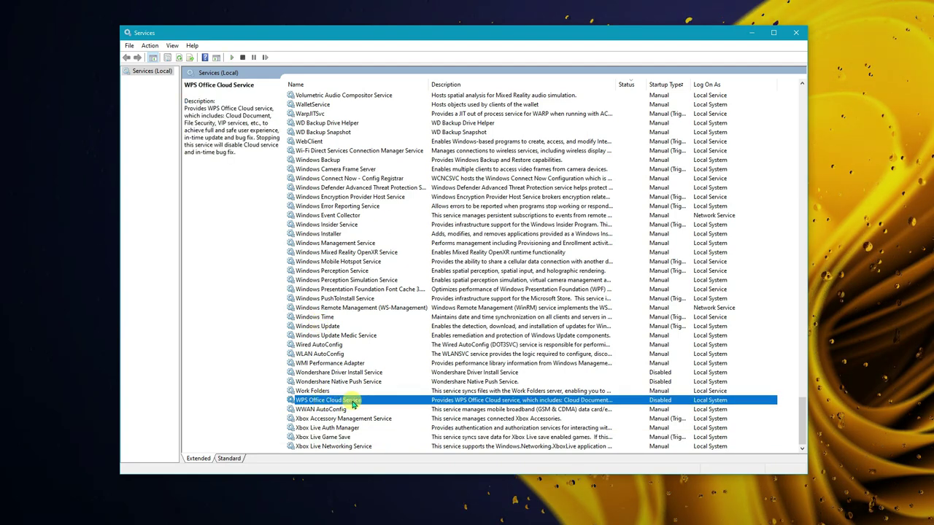
pyautogui.rightClick(359, 404)
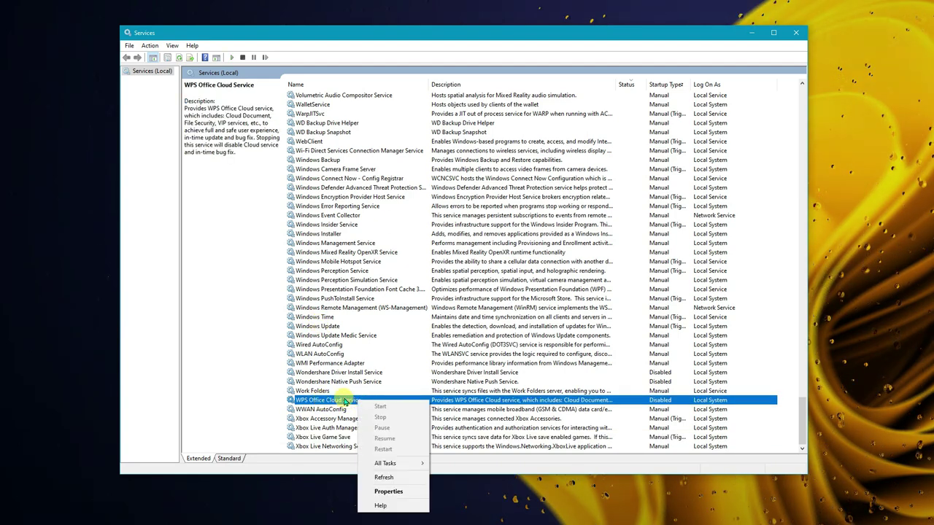
pyautogui.click(387, 492)
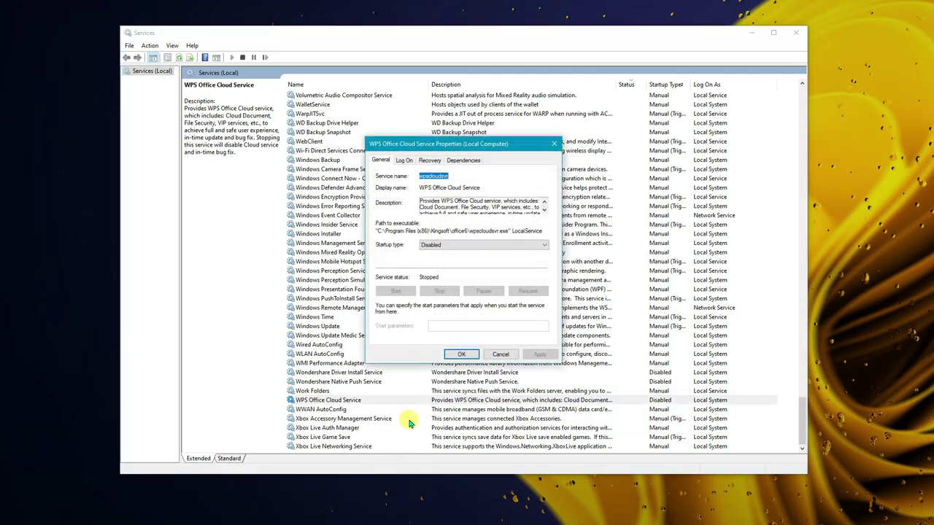
pyautogui.click(410, 245)
pyautogui.click(433, 275)
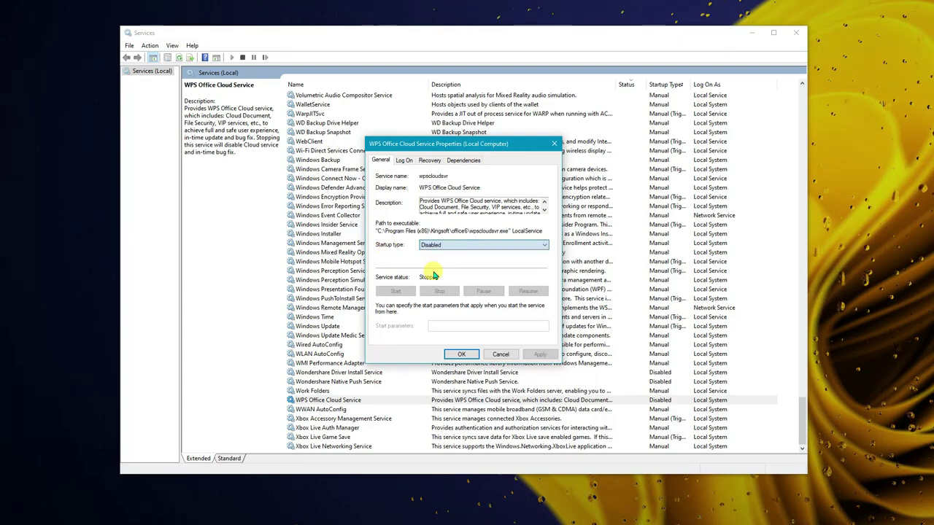
pyautogui.click(461, 354)
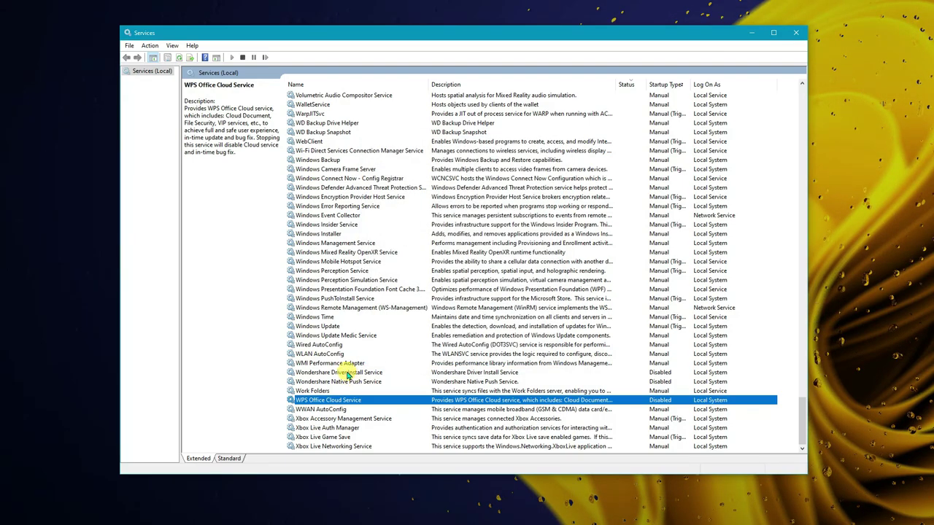
# Review the running services in the list, checking the Delivery Optimization, DHCP Client and Credential Manager descriptions, and close Services.
pyautogui.scroll(14, 365, 307)
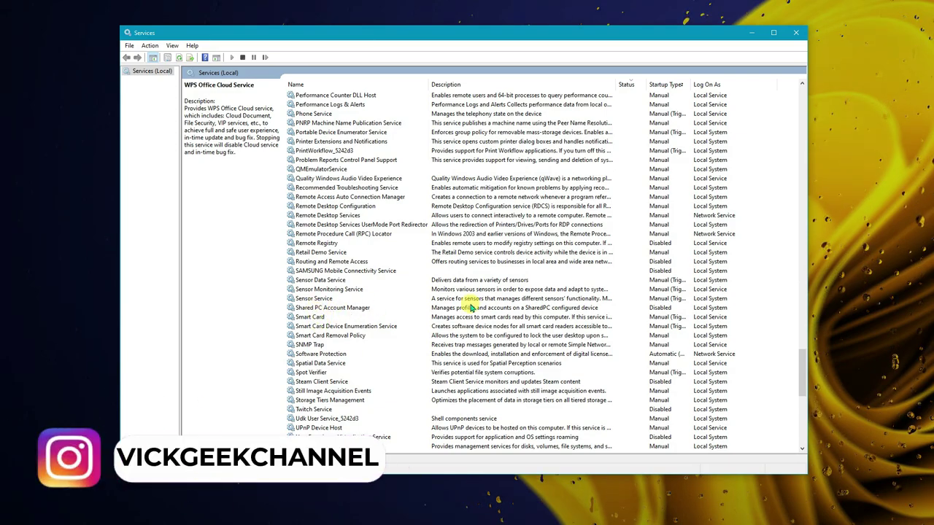
pyautogui.scroll(20, 401, 190)
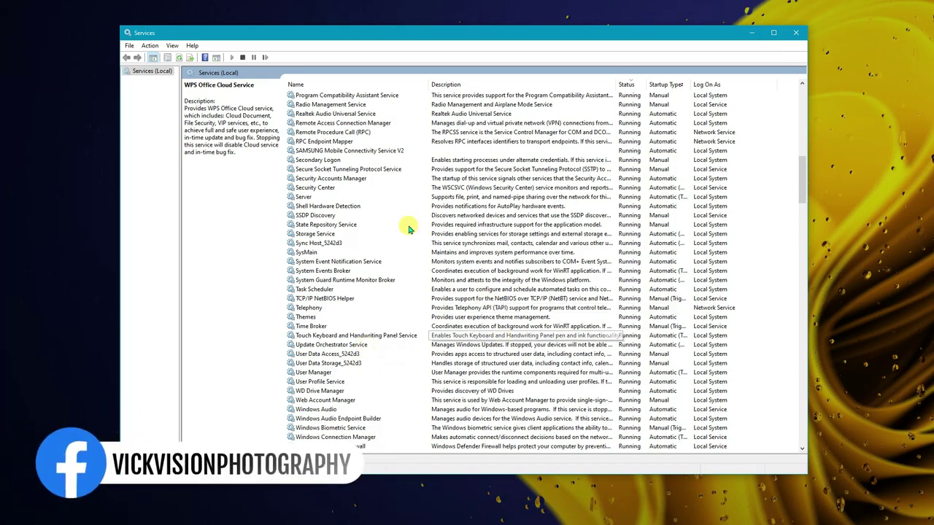
pyautogui.scroll(20, 431, 159)
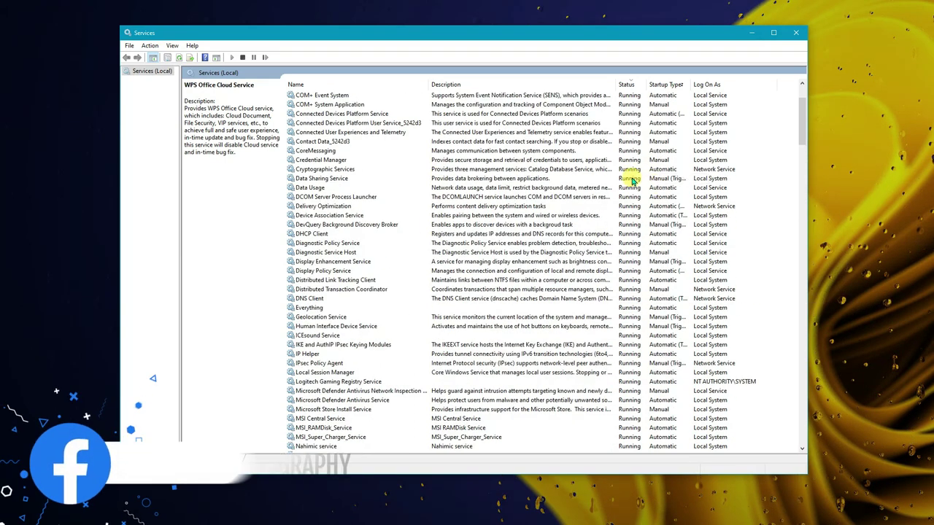
pyautogui.click(323, 207)
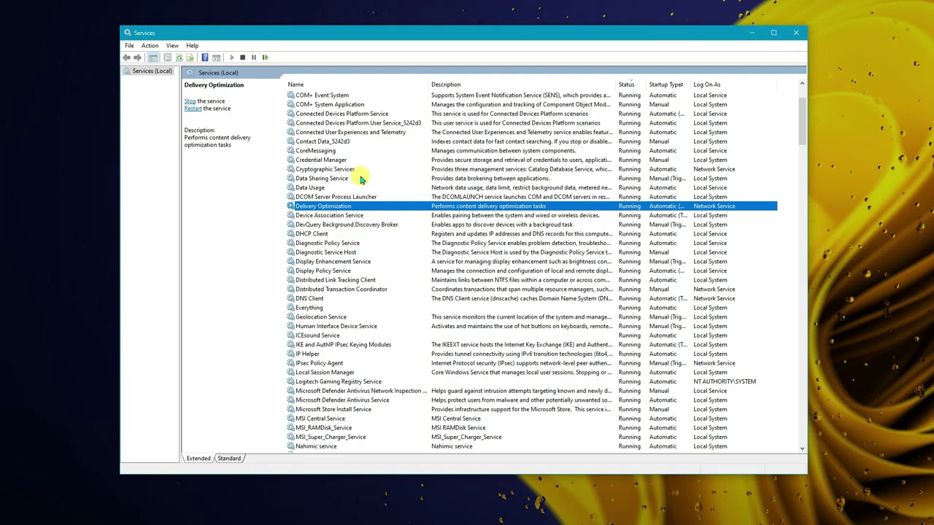
pyautogui.click(328, 234)
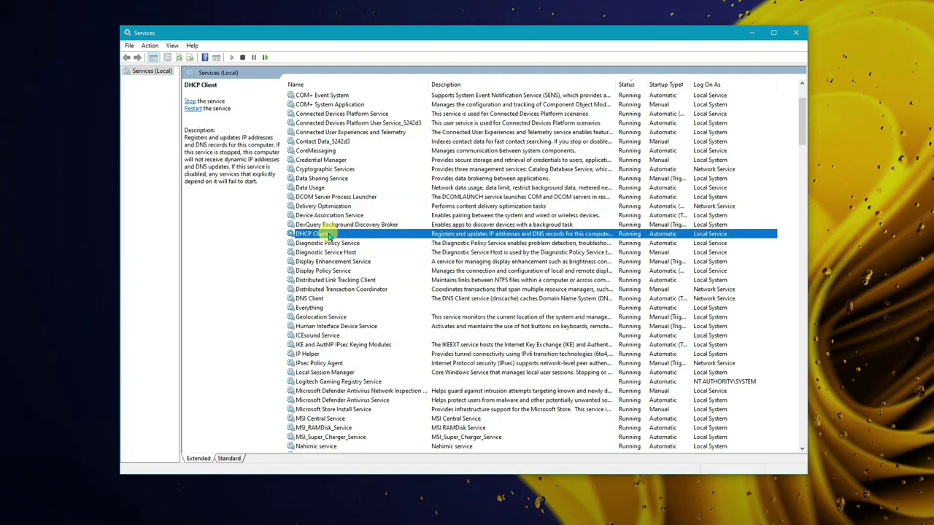
pyautogui.click(330, 160)
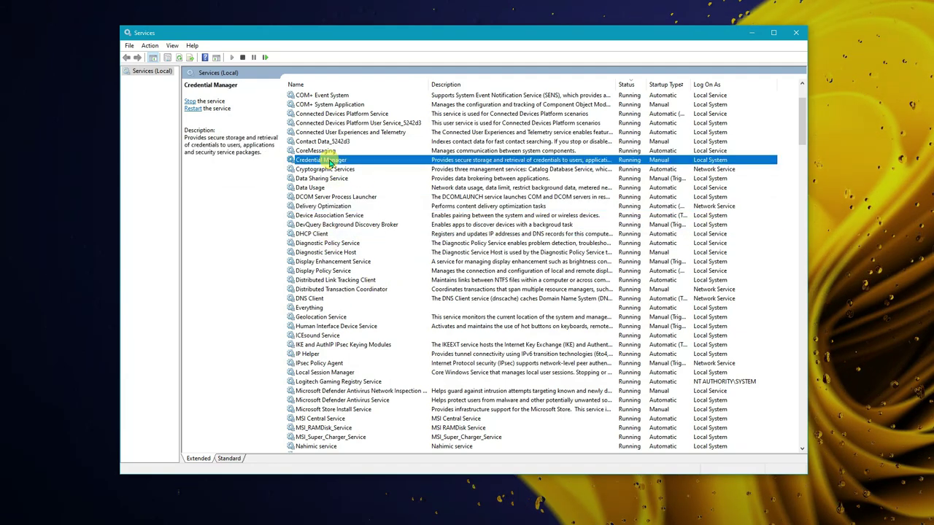
pyautogui.scroll(3, 624, 111)
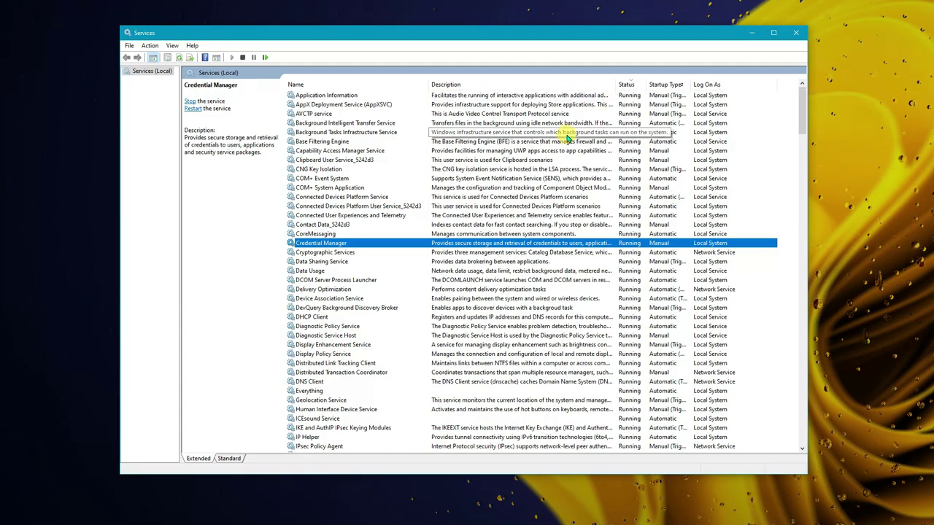
pyautogui.scroll(-3, 562, 129)
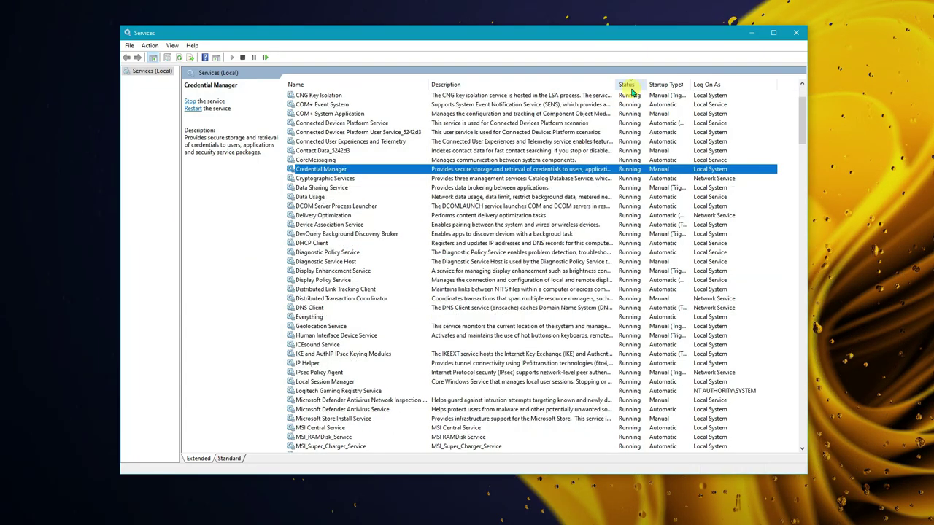
pyautogui.moveTo(800, 104); pyautogui.dragTo(815, 235)
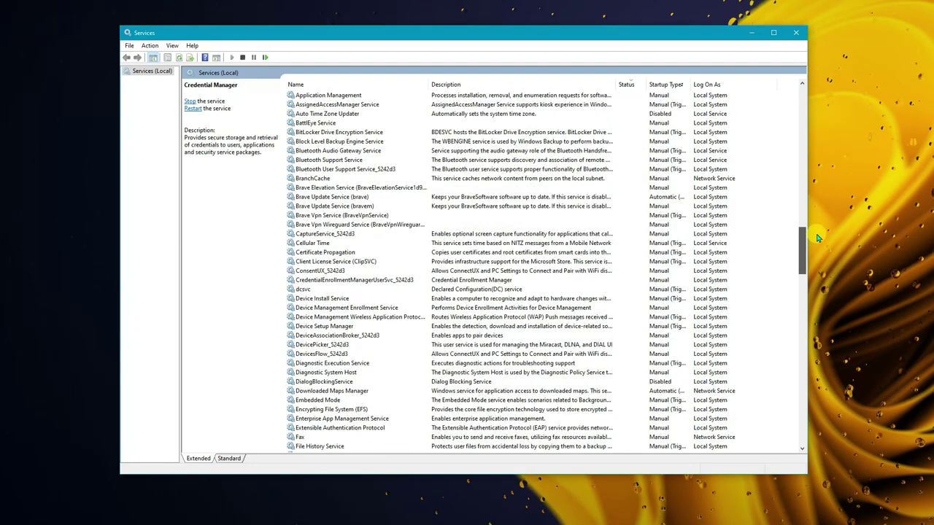
pyautogui.click(796, 36)
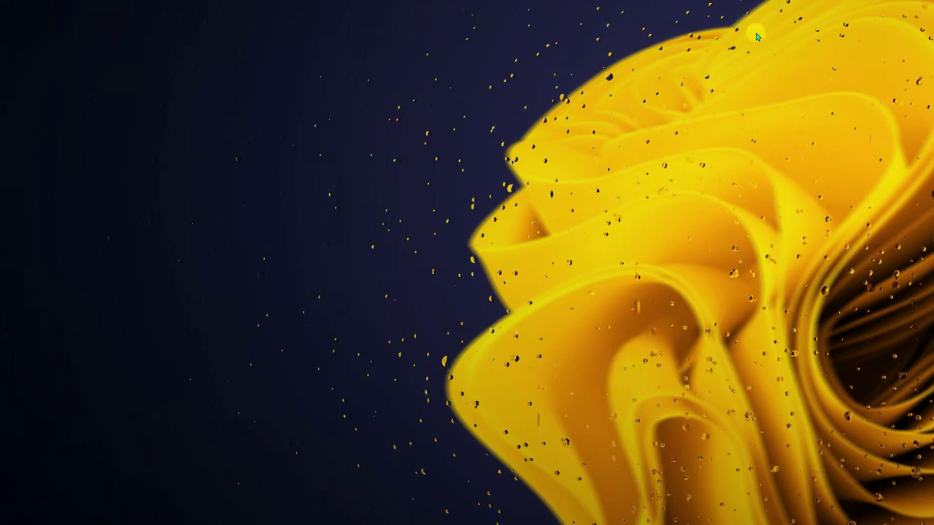
# Open System Configuration by searching for msconfig, and move its window to a clear area of the desktop.
pyautogui.press('super')
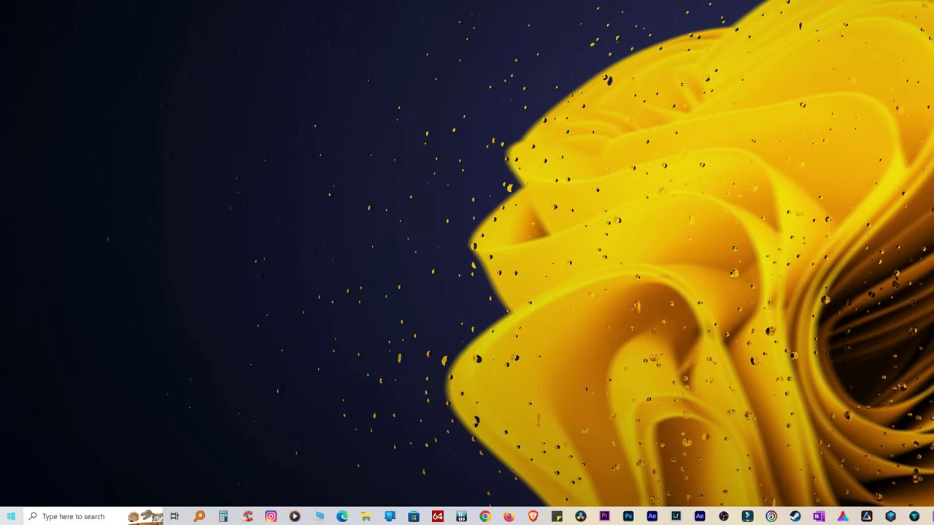
pyautogui.write('msconfig')
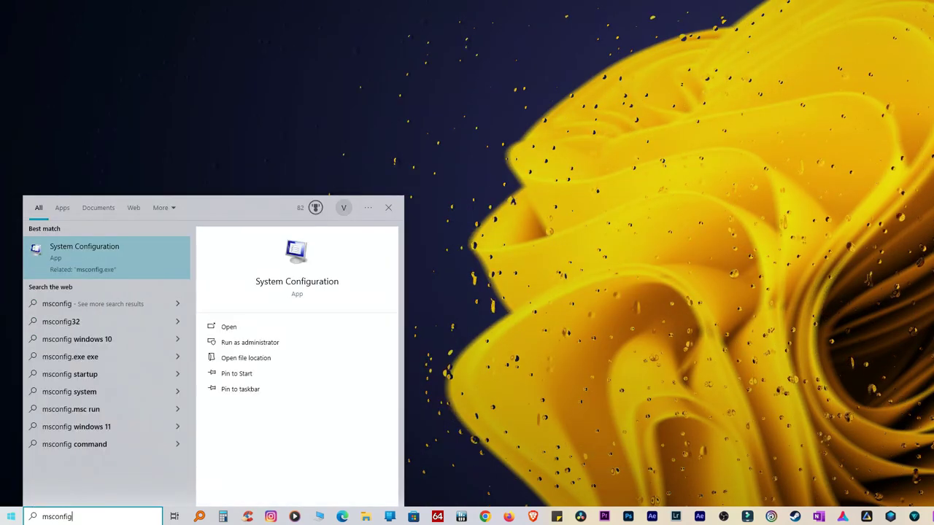
pyautogui.press('Return')
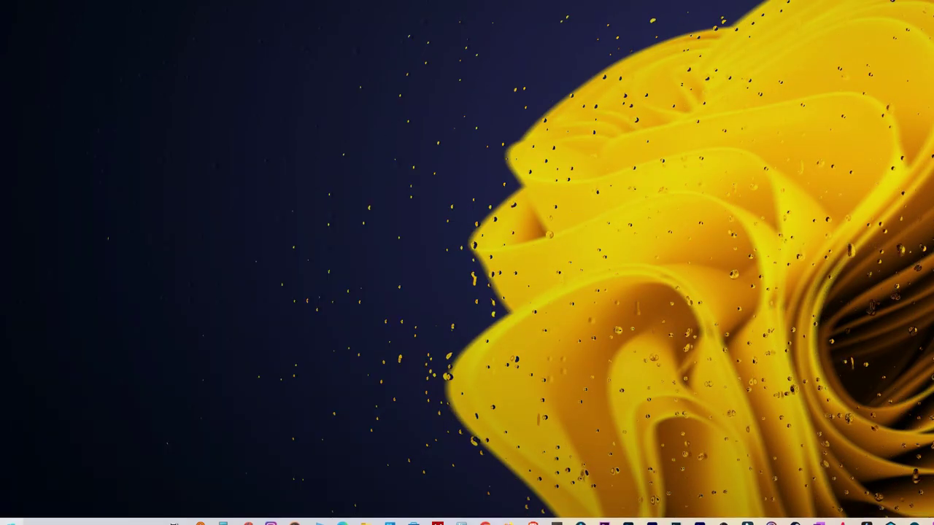
pyautogui.moveTo(822, 88); pyautogui.dragTo(273, 154)
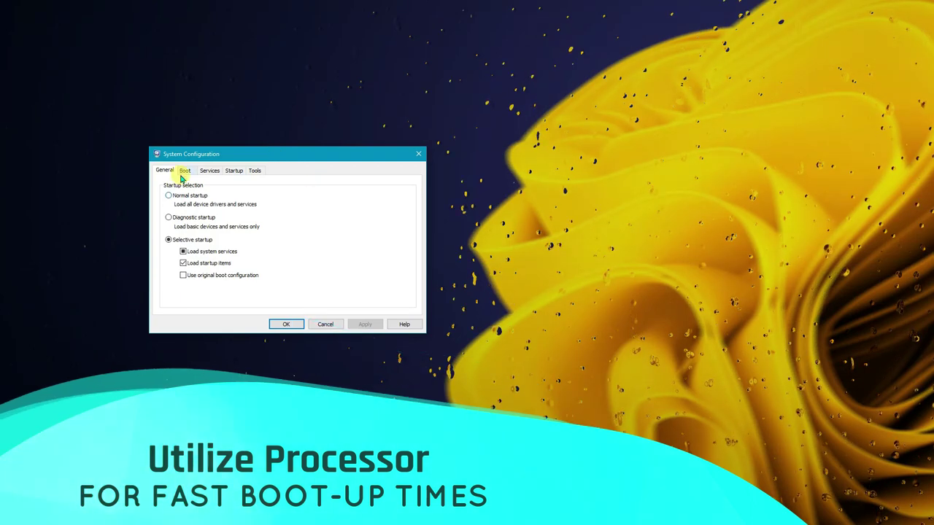
# Set the number of processors to 12 in the advanced boot options of System Configuration and apply the change.
pyautogui.click(185, 173)
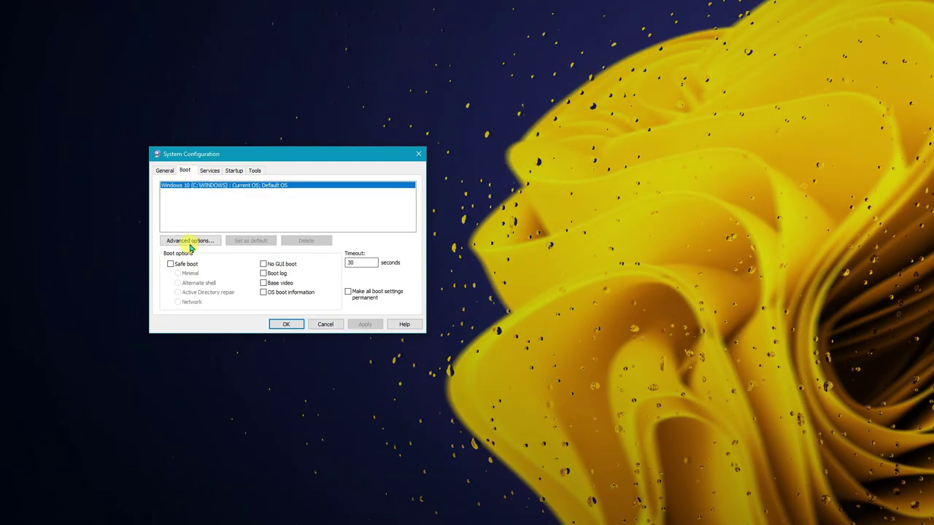
pyautogui.click(191, 242)
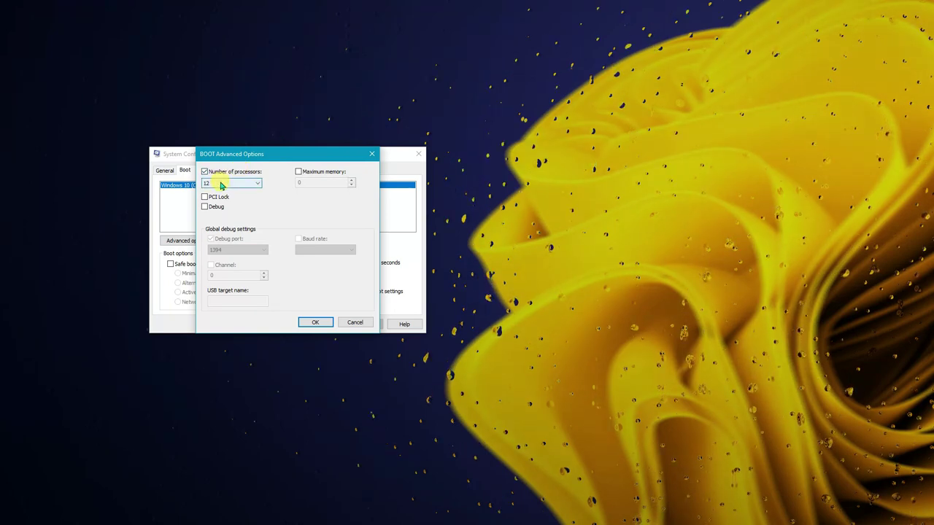
pyautogui.click(222, 184)
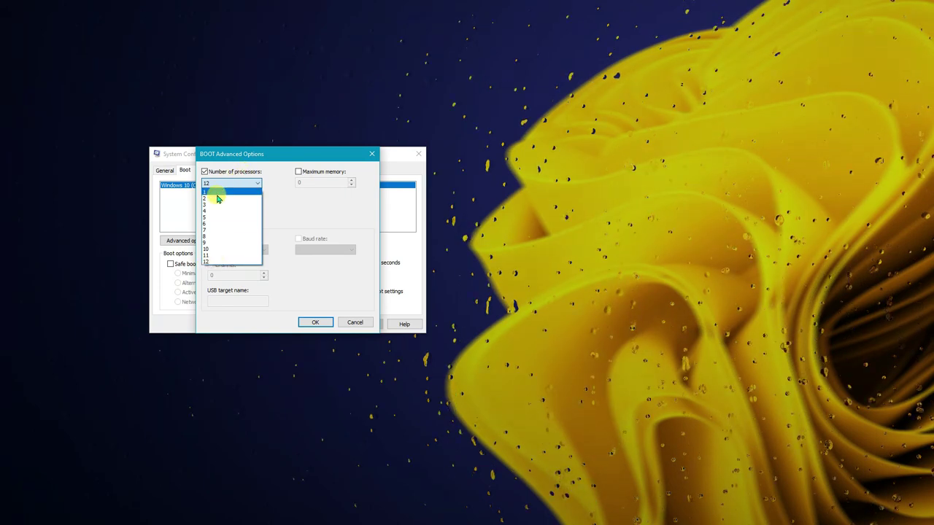
pyautogui.click(278, 220)
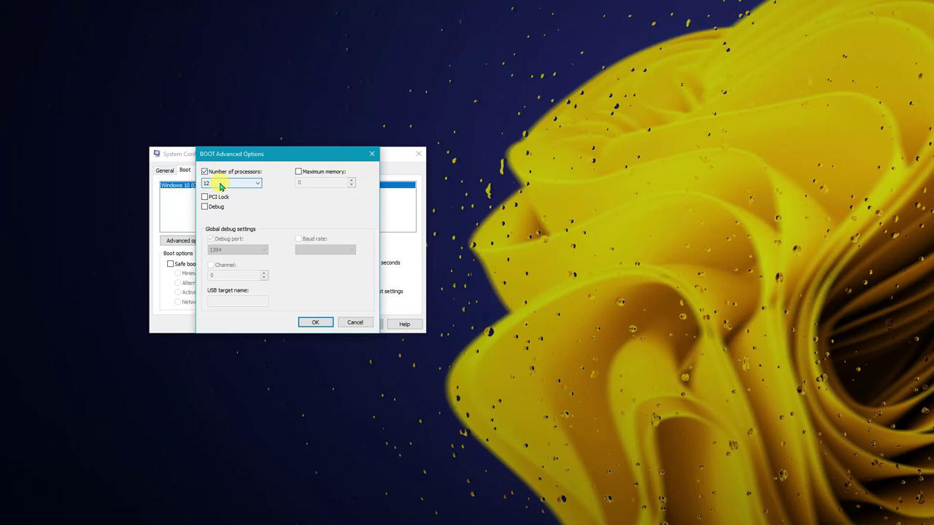
pyautogui.click(219, 183)
pyautogui.click(212, 263)
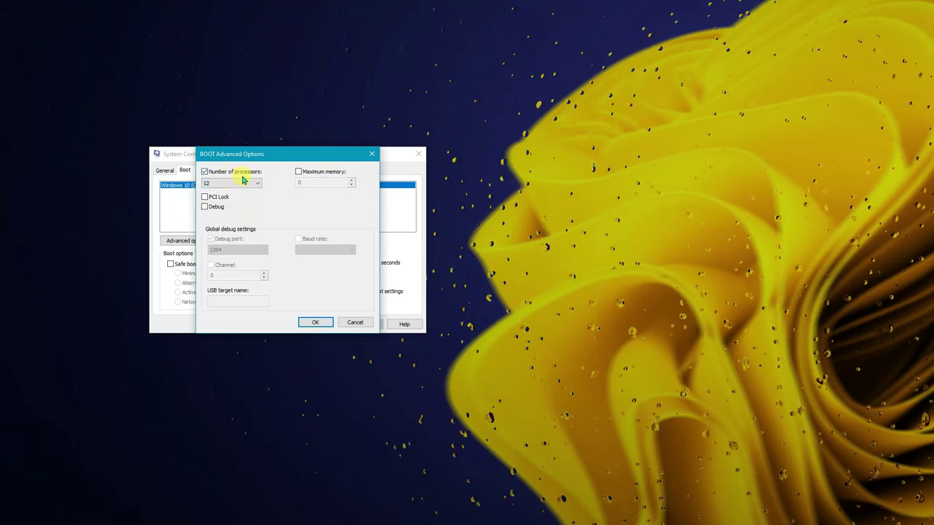
pyautogui.click(306, 322)
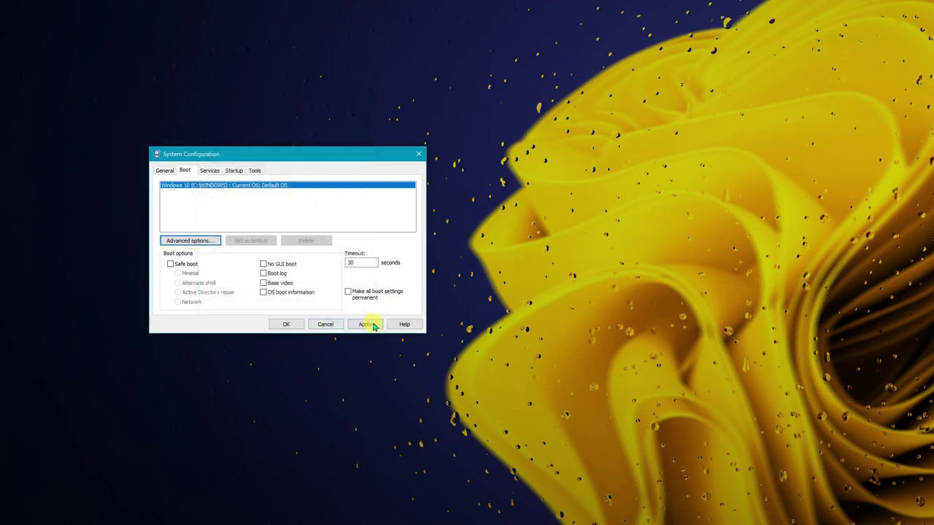
pyautogui.click(364, 324)
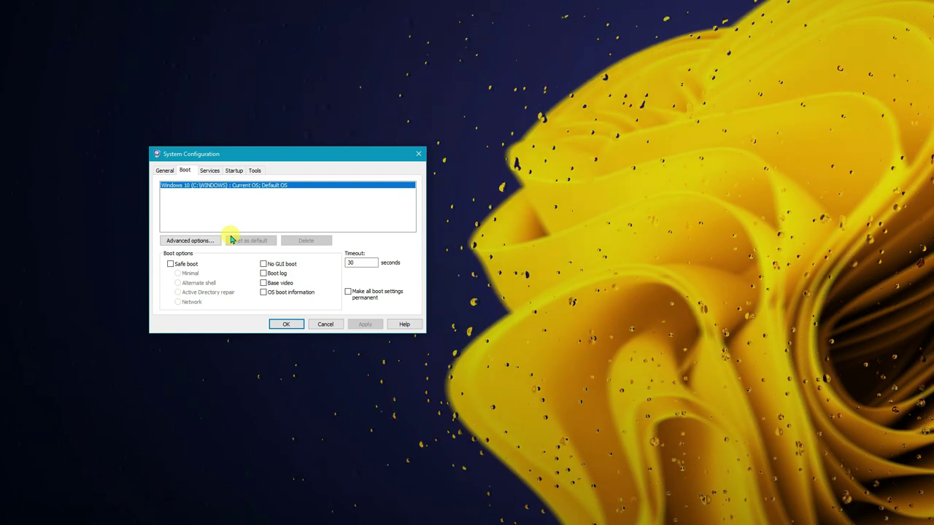
# Look through the services, startup and tools sections of System Configuration, checking the Resource Monitor, Task Manager and System Properties entries.
pyautogui.click(210, 170)
pyautogui.click(234, 170)
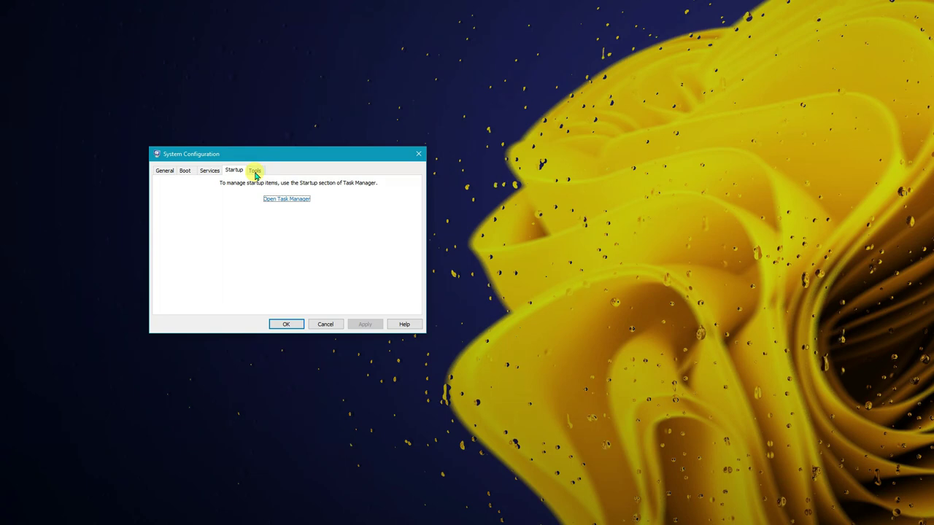
pyautogui.click(254, 171)
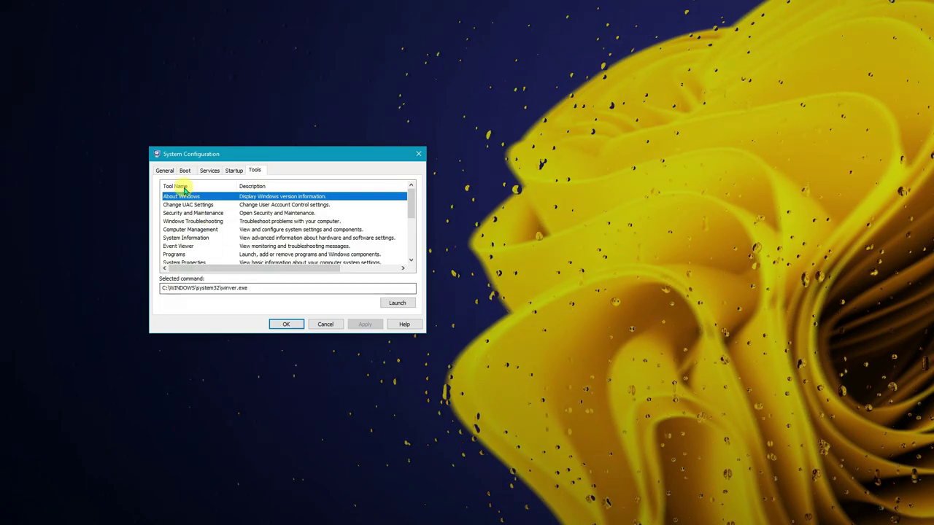
pyautogui.moveTo(411, 203); pyautogui.dragTo(411, 223)
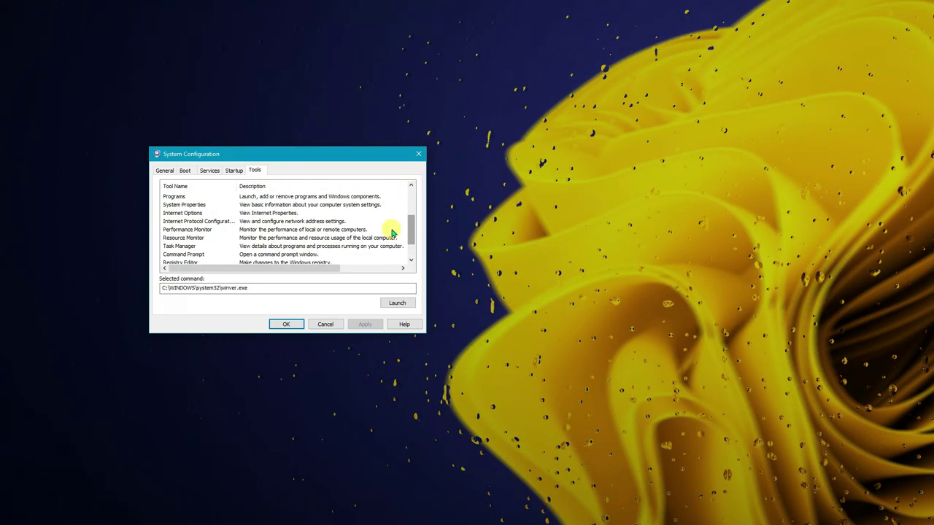
pyautogui.click(194, 238)
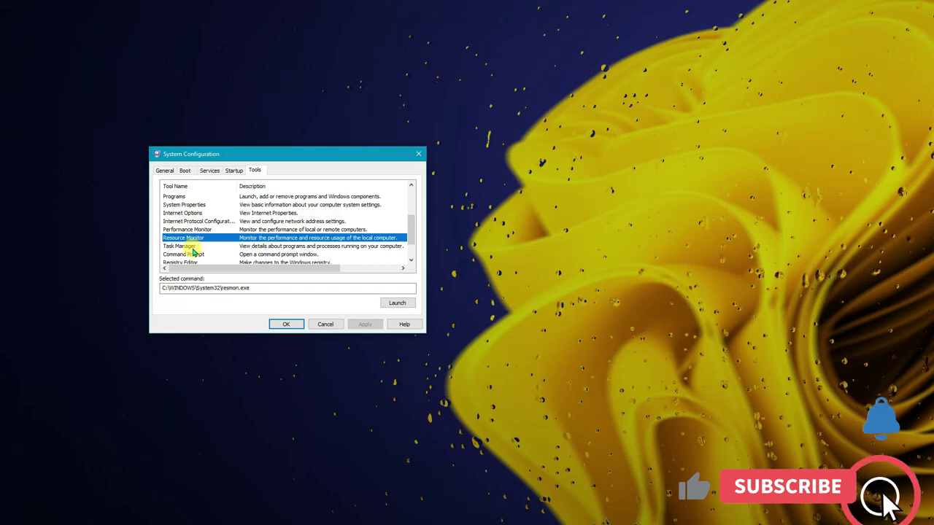
pyautogui.click(188, 246)
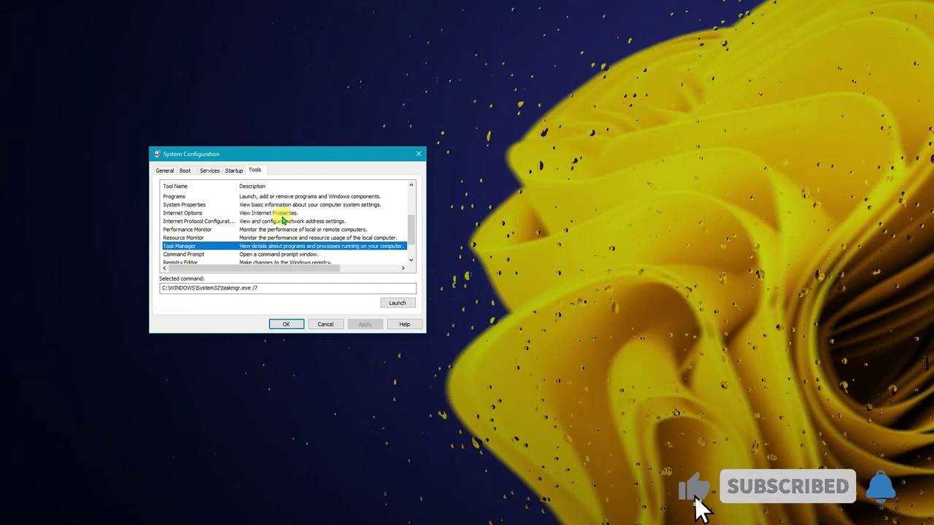
pyautogui.scroll(3, 267, 230)
pyautogui.click(184, 262)
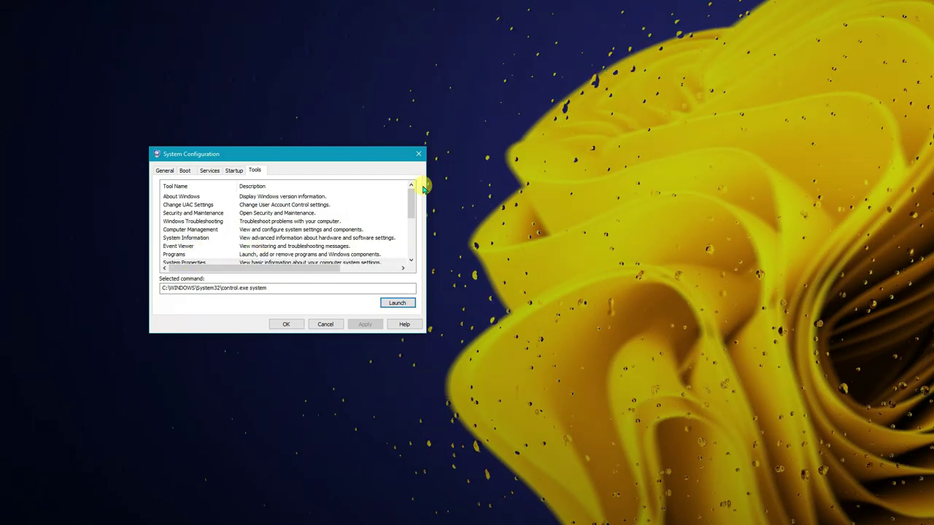
# Launch the Programs tool from System Configuration, look through the installed programs and close the list.
pyautogui.click(175, 256)
pyautogui.click(392, 302)
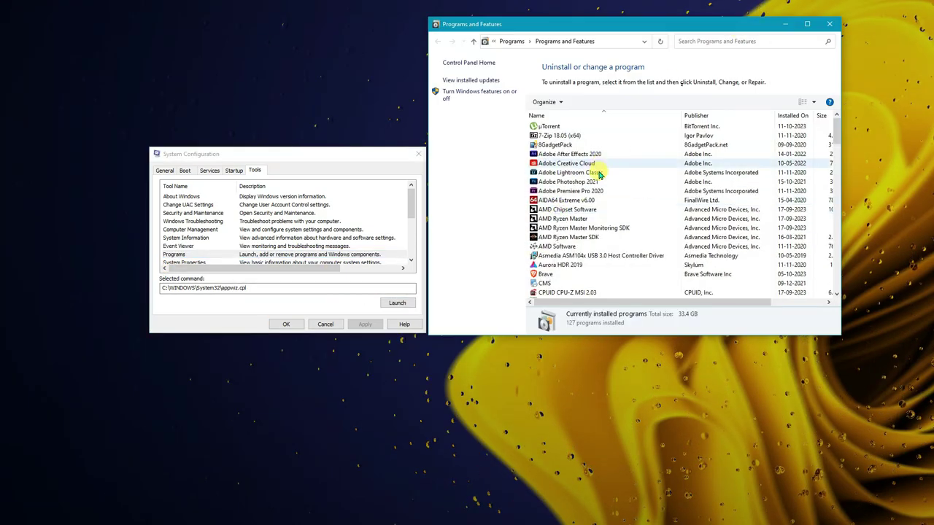
pyautogui.scroll(-20, 625, 164)
pyautogui.click(829, 27)
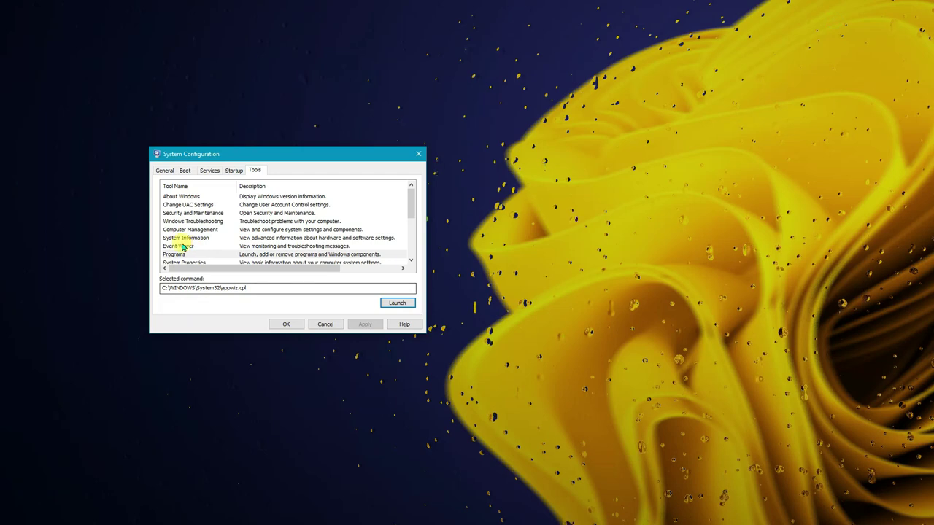
# Launch Computer Management from System Configuration, show Disk Management and enlarge the window.
pyautogui.click(187, 231)
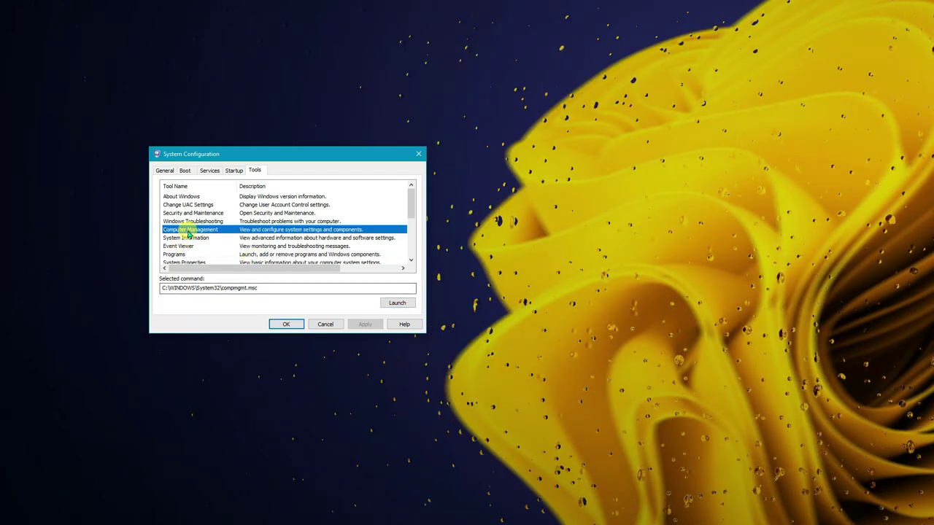
pyautogui.click(396, 301)
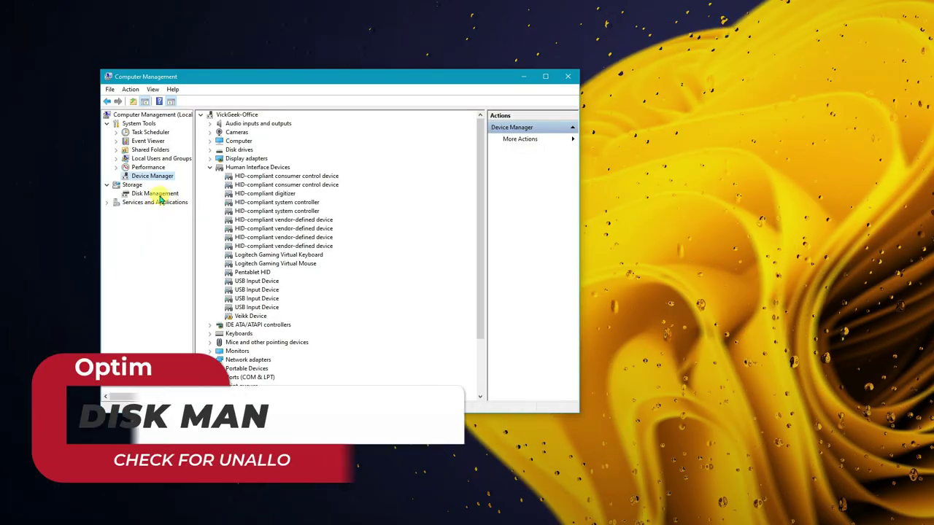
pyautogui.click(159, 196)
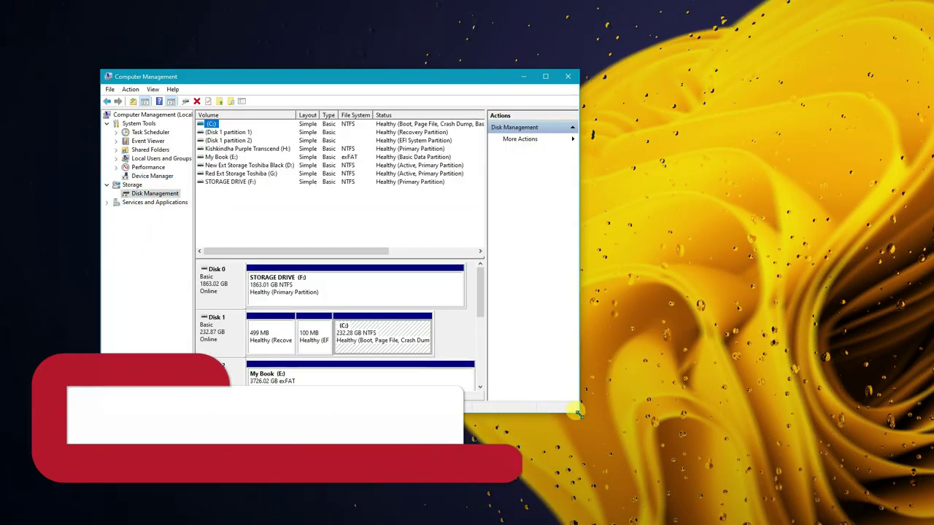
pyautogui.moveTo(575, 416); pyautogui.dragTo(756, 464)
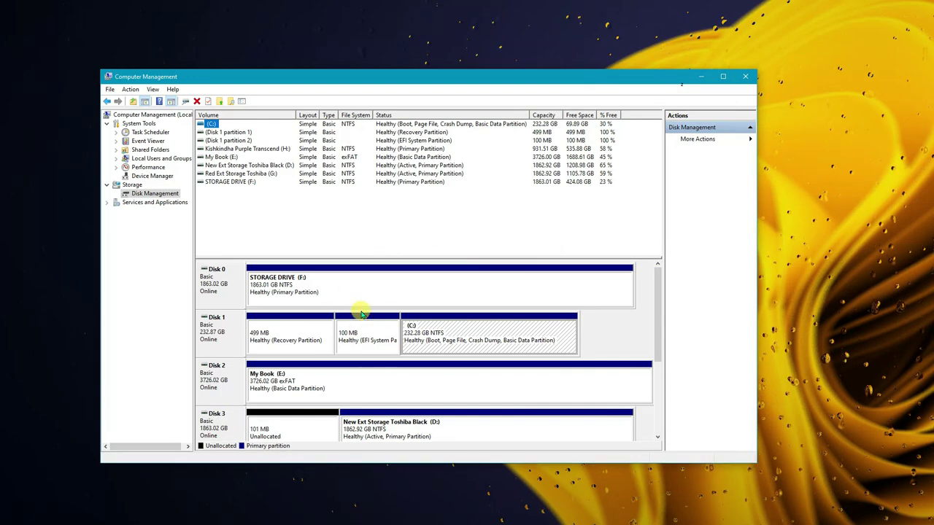
# View the available volume actions for the C: drive, dismiss them and select Disk 1 partition 2.
pyautogui.rightClick(210, 126)
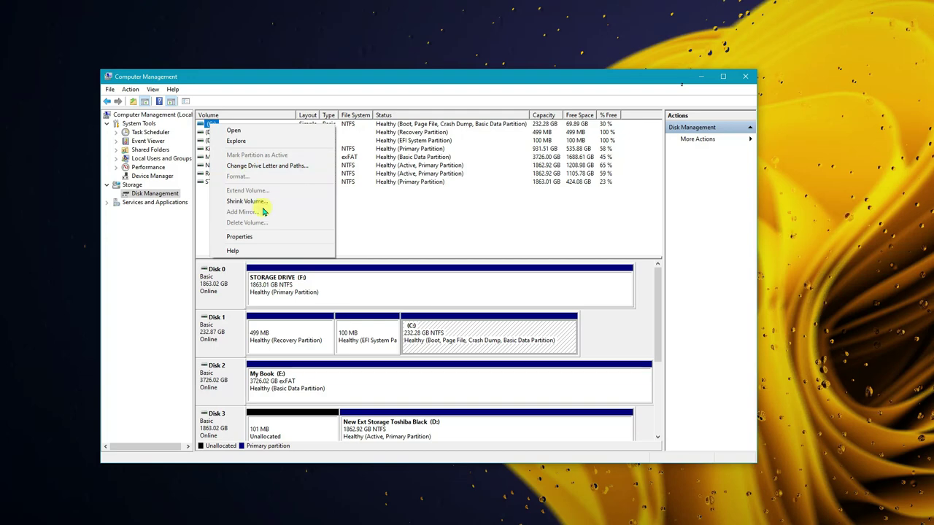
pyautogui.click(375, 202)
pyautogui.click(219, 140)
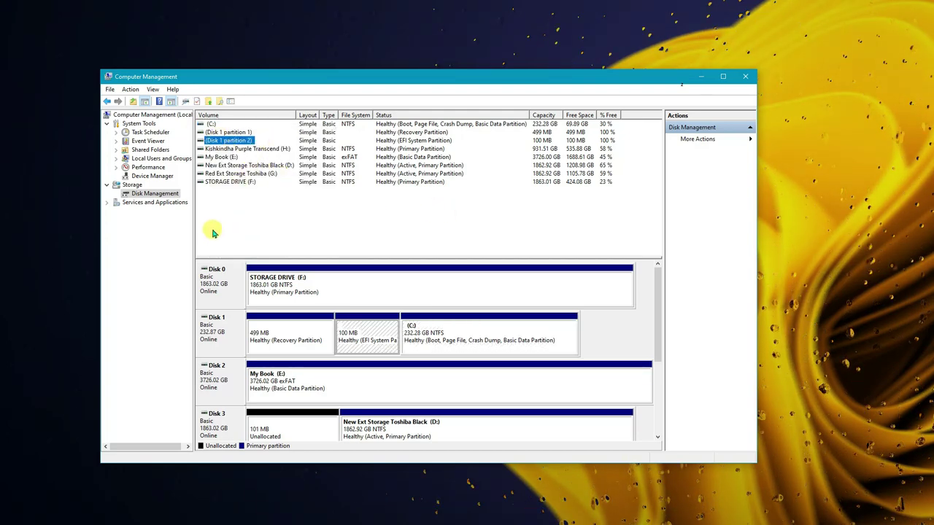
# Start the New Simple Volume wizard on Disk 3's unallocated space, check the volume size page and cancel the wizard.
pyautogui.click(257, 288)
pyautogui.click(456, 338)
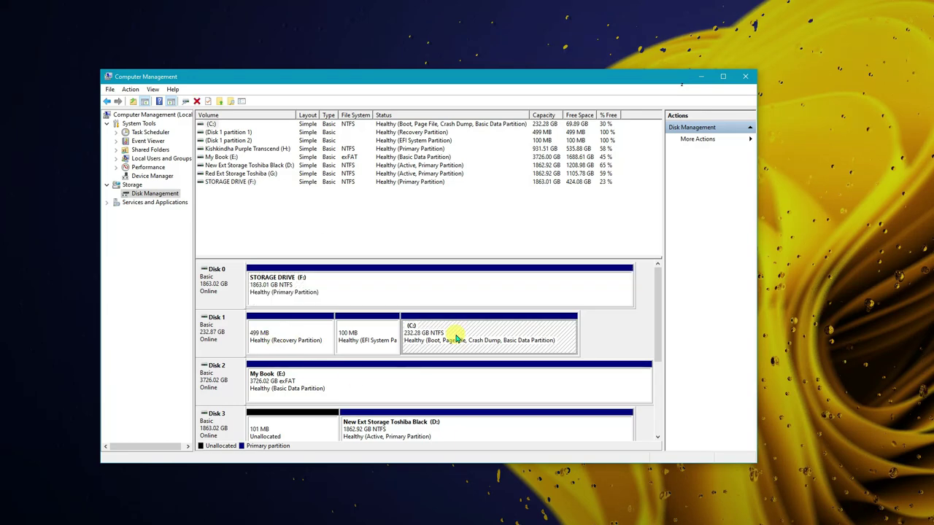
pyautogui.click(263, 434)
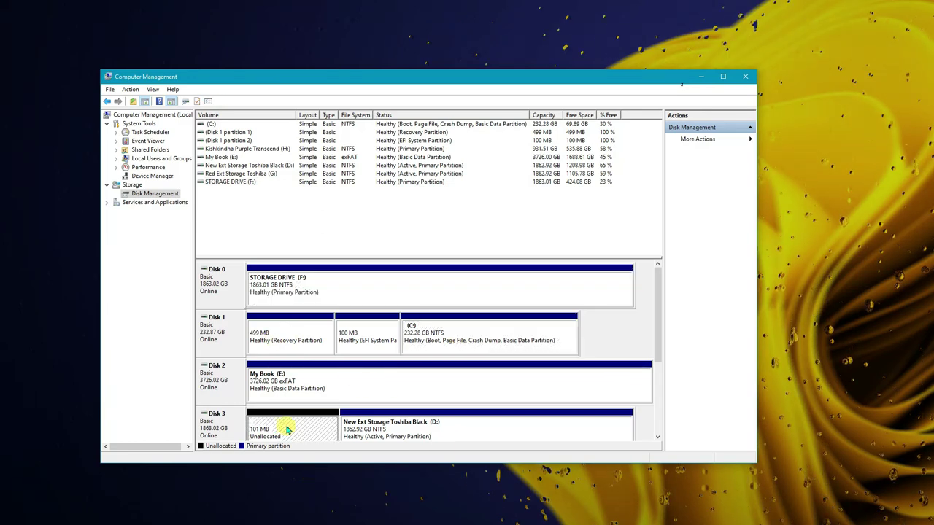
pyautogui.rightClick(280, 430)
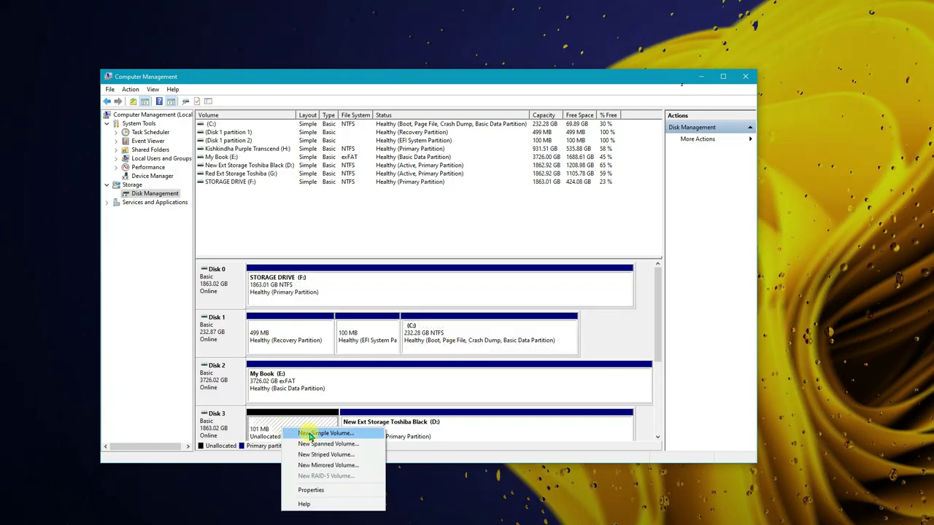
pyautogui.click(310, 436)
pyautogui.click(380, 299)
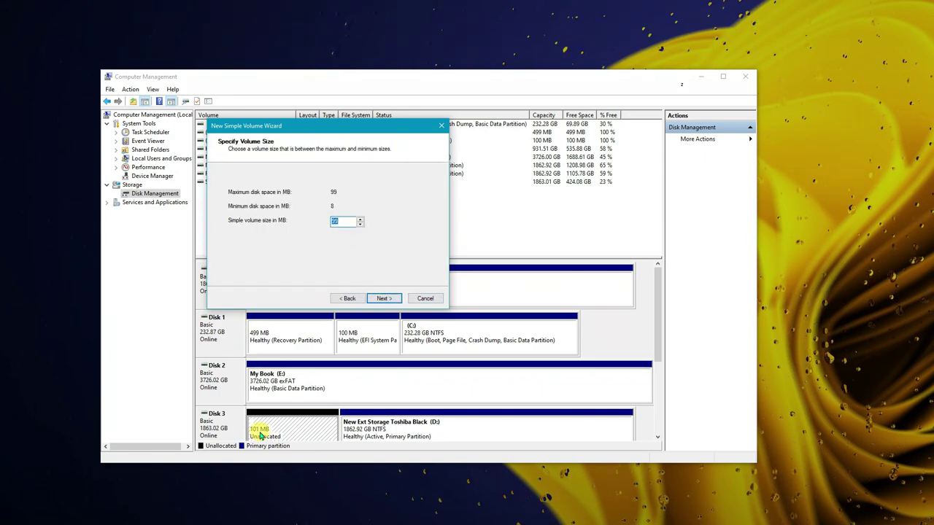
pyautogui.click(424, 298)
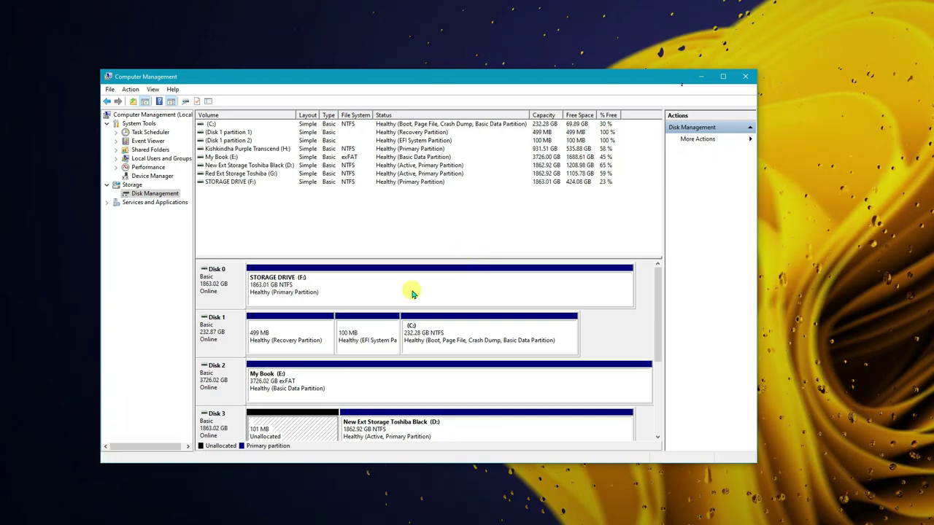
# View the volume actions for Disk 3's unallocated space, check the remaining disks for unallocated space and close Computer Management.
pyautogui.rightClick(297, 431)
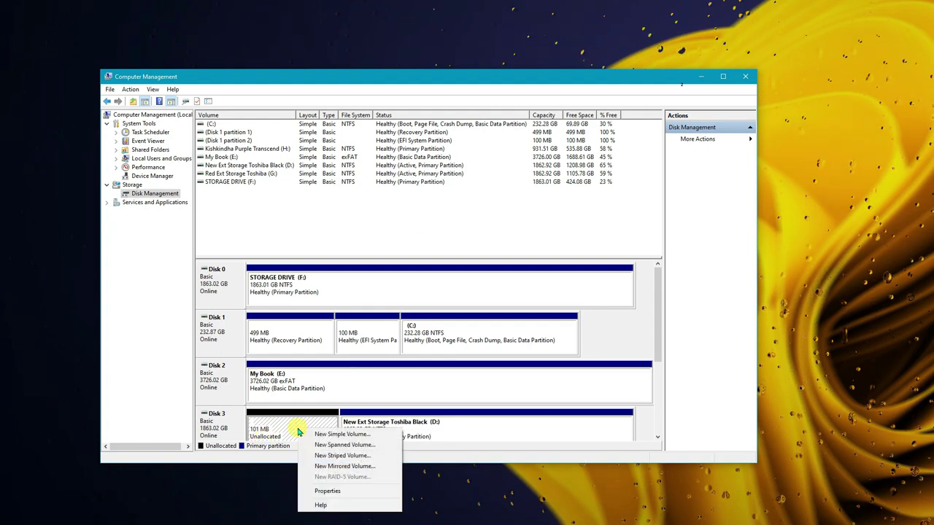
pyautogui.click(296, 415)
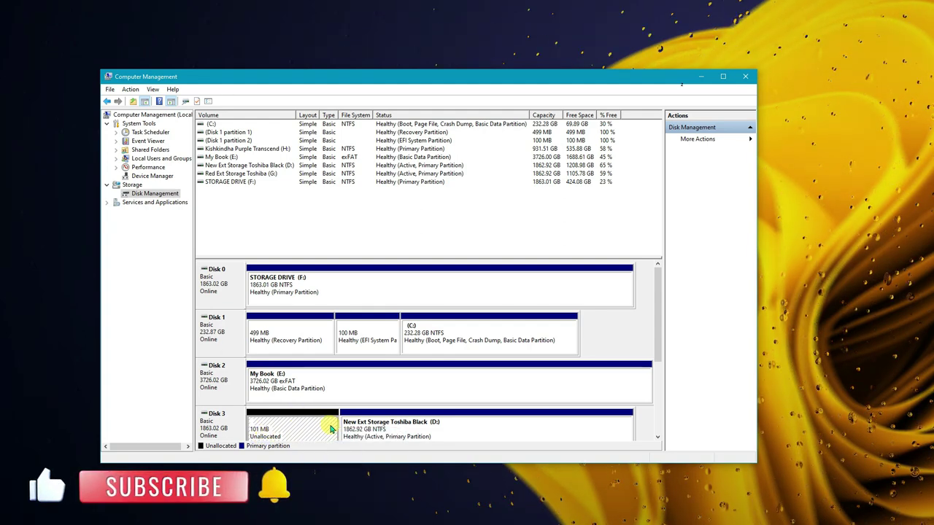
pyautogui.scroll(-1, 655, 297)
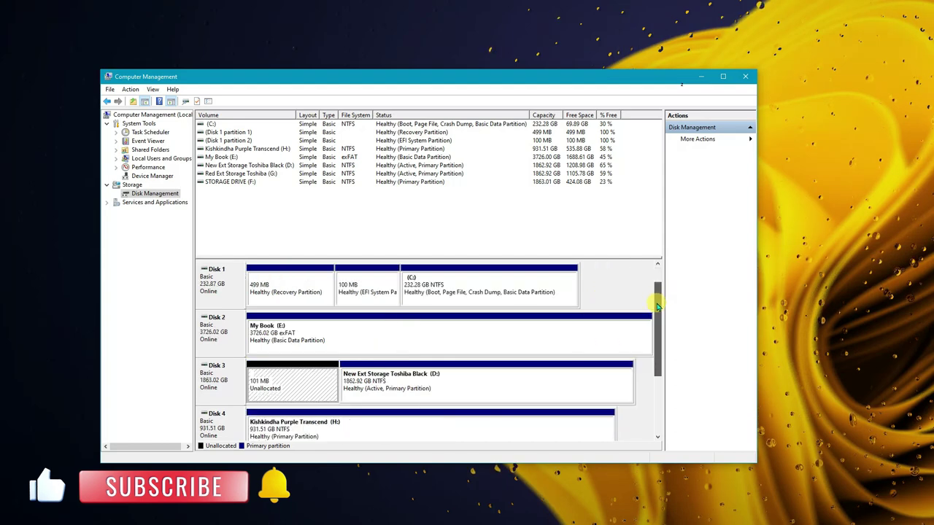
pyautogui.scroll(-2, 653, 369)
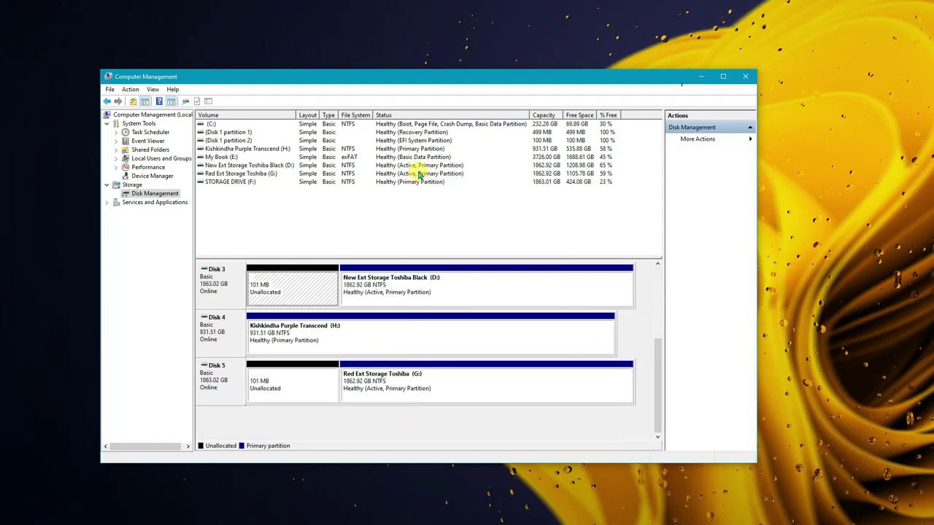
pyautogui.click(750, 77)
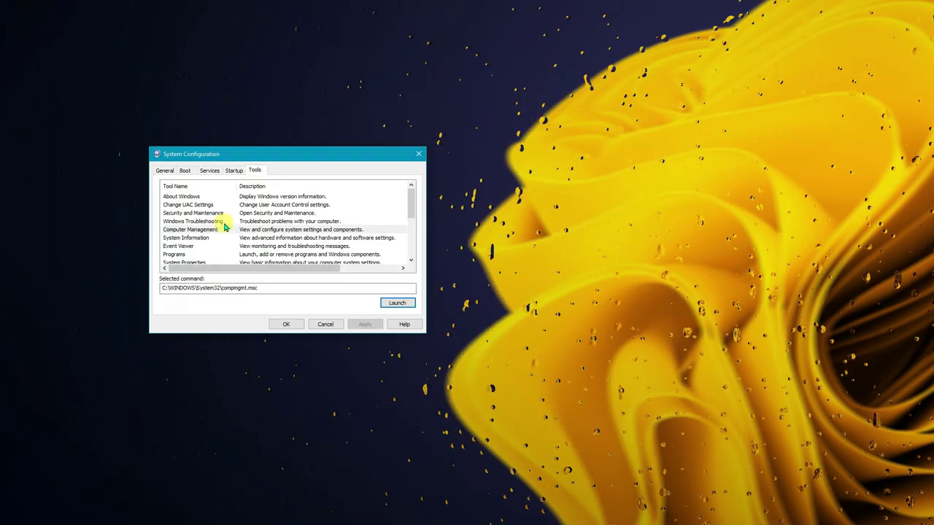